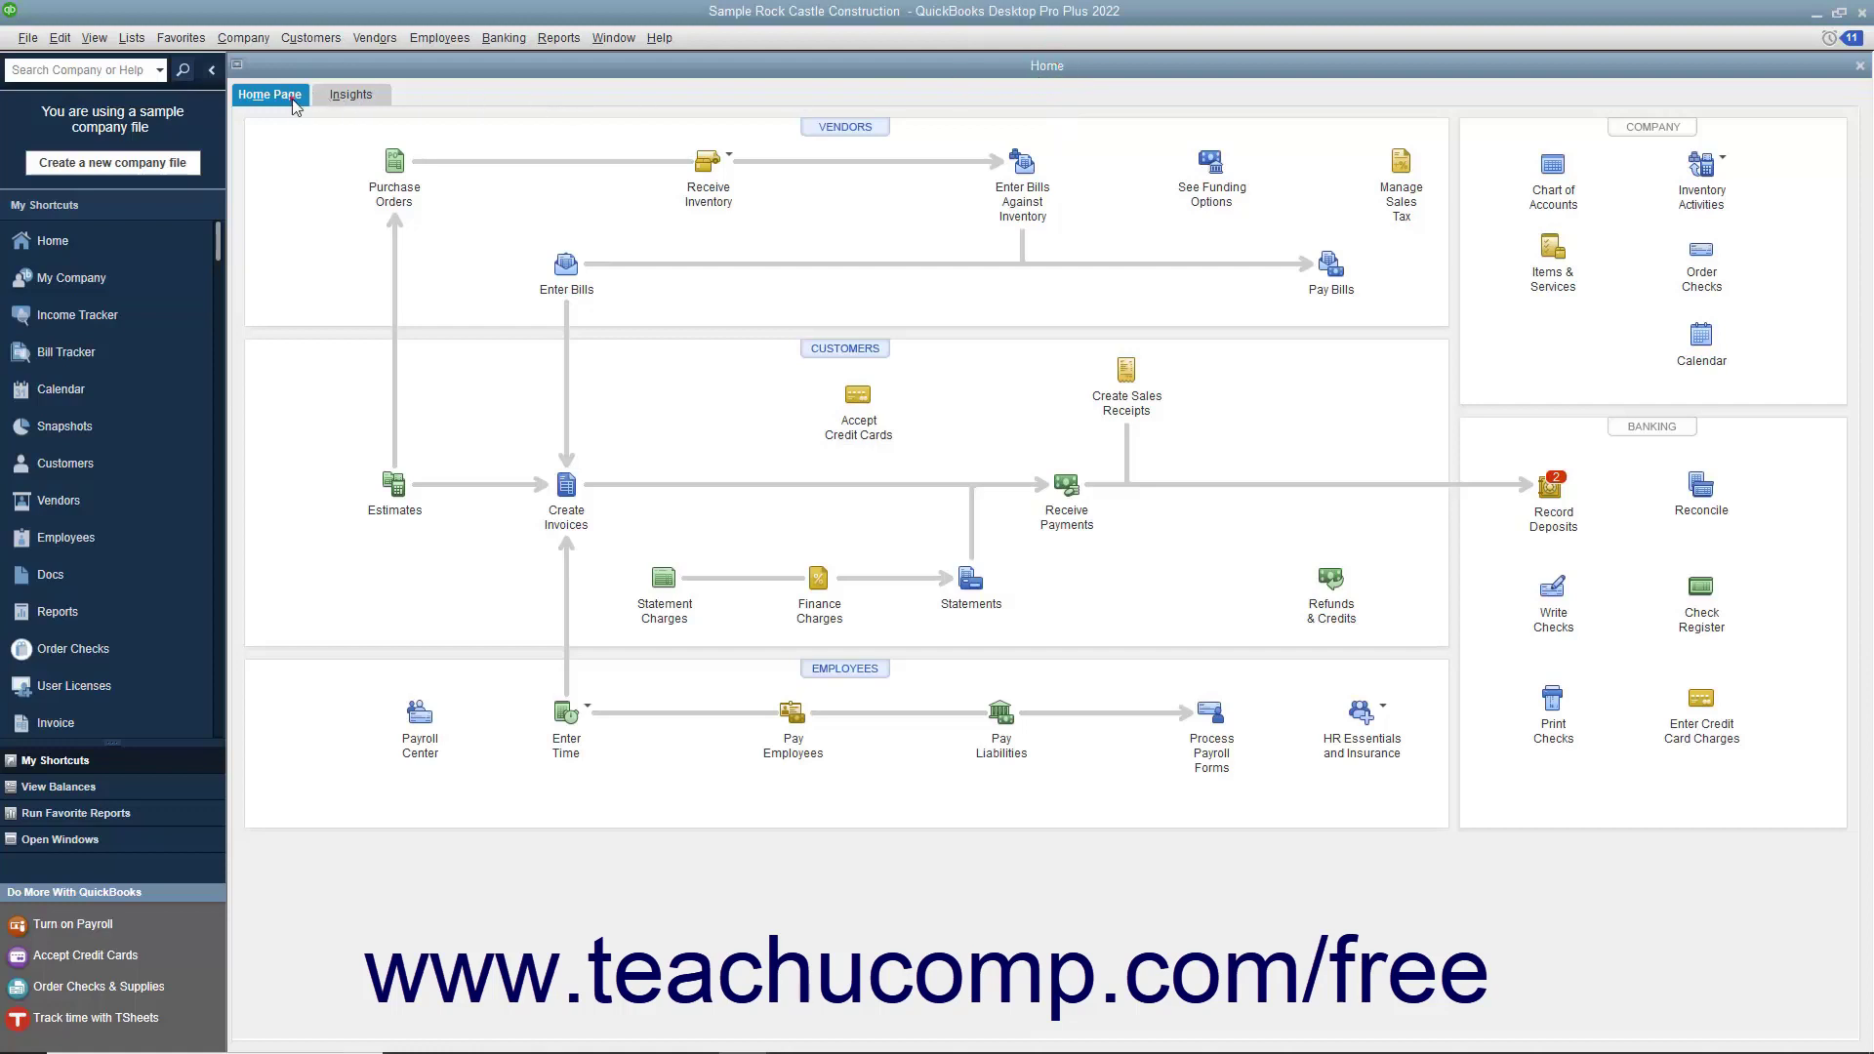
# Toggle between Insights and the Home Page, then close and reopen Home from the Company menu
pyautogui.click(335, 97)
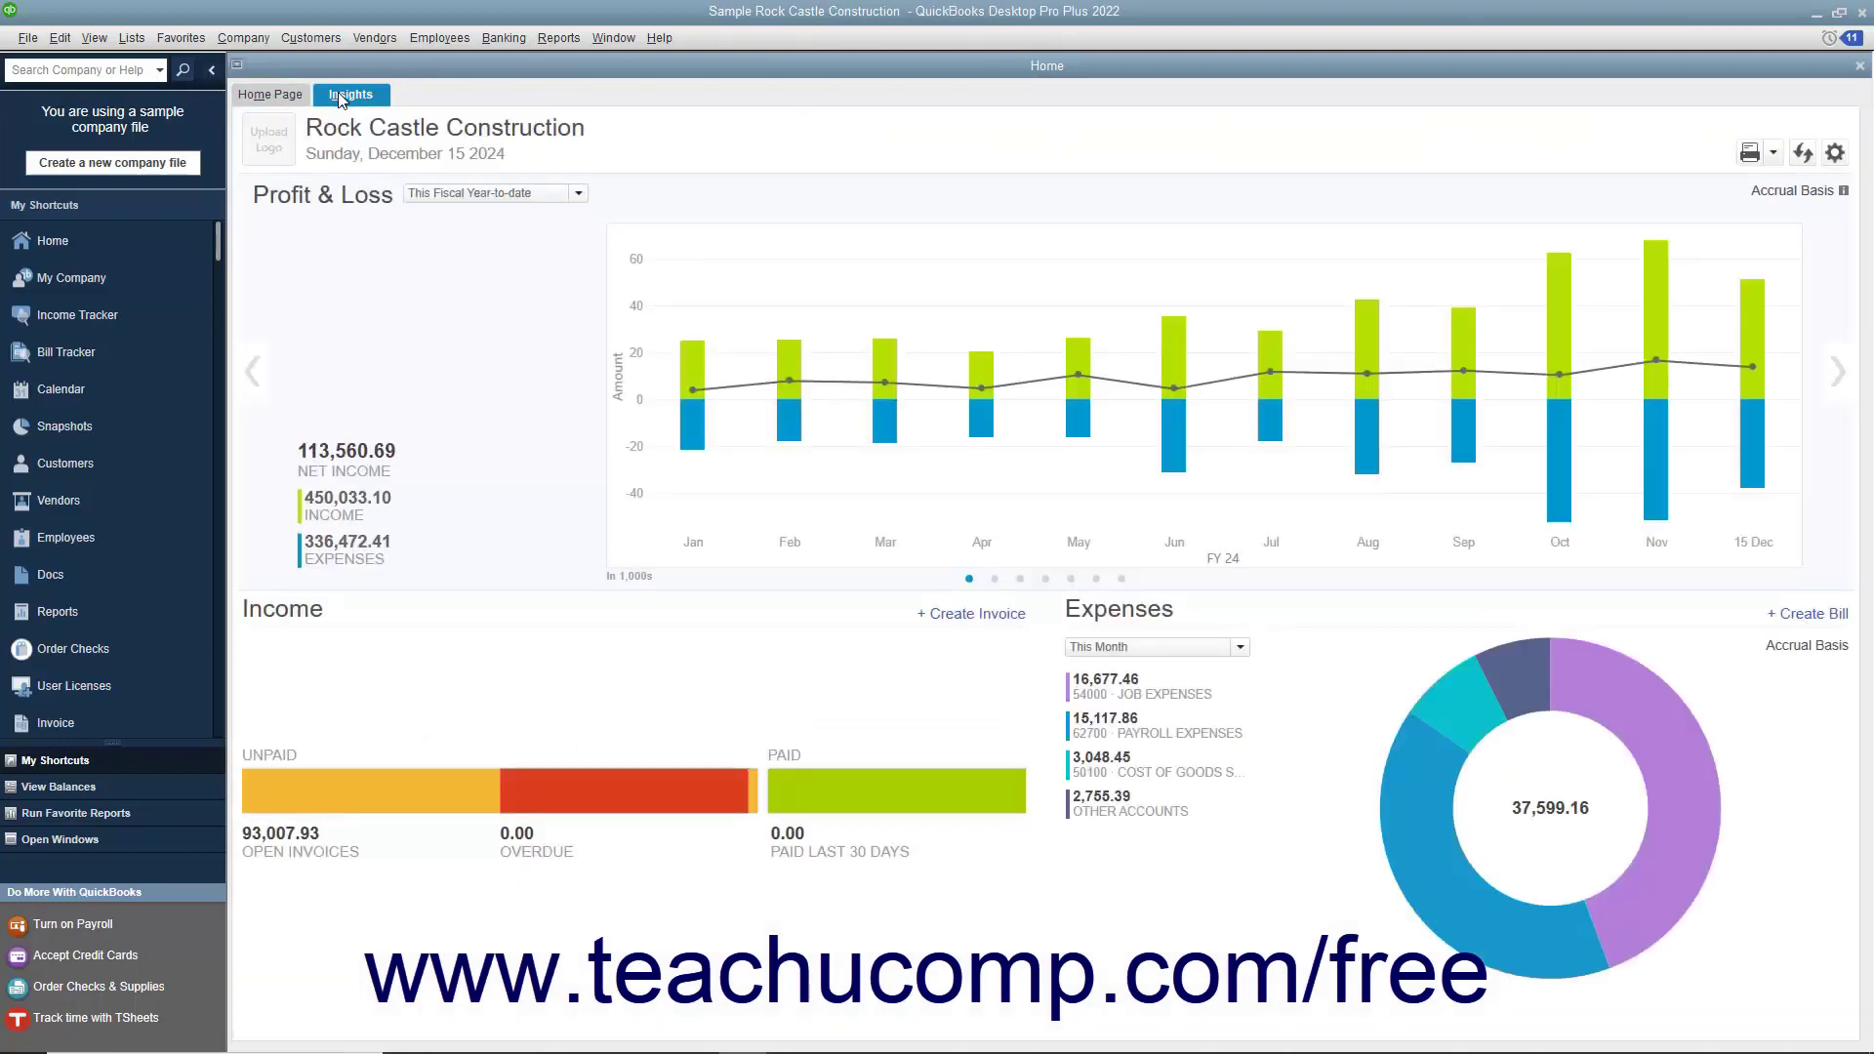
pyautogui.click(288, 98)
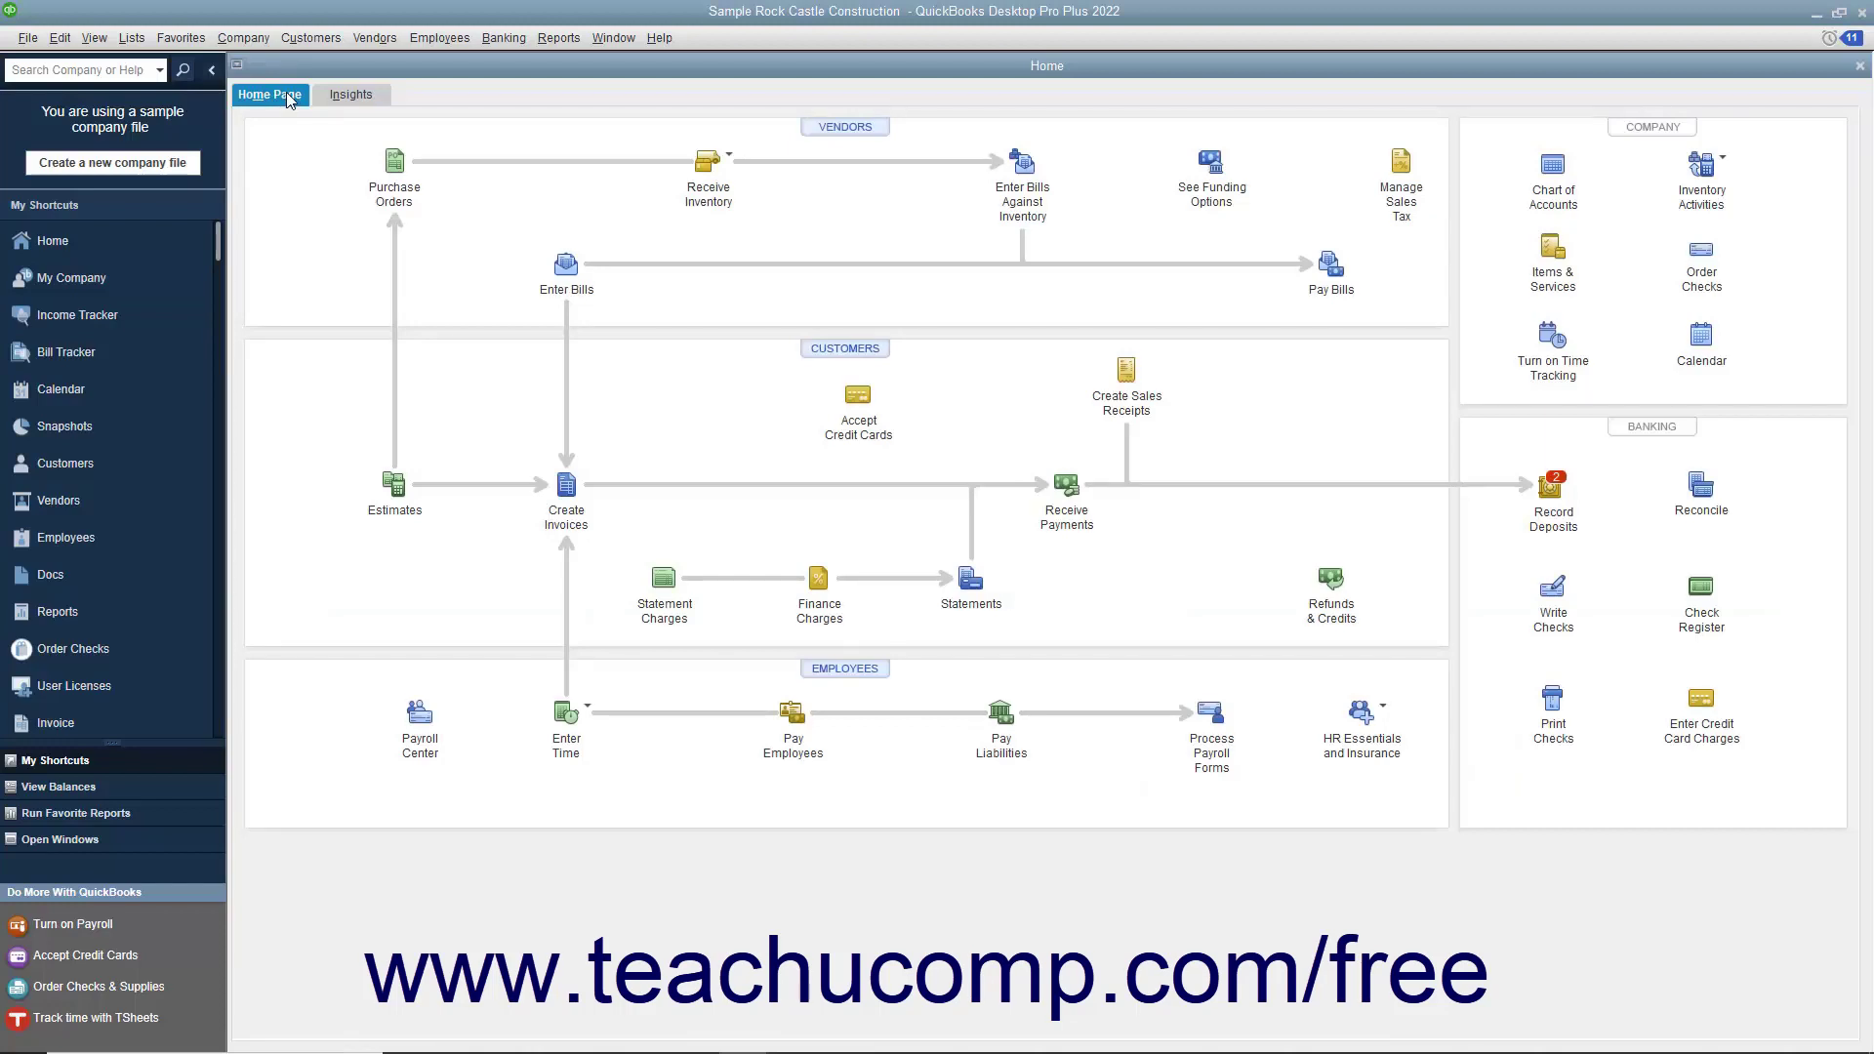
pyautogui.click(1860, 68)
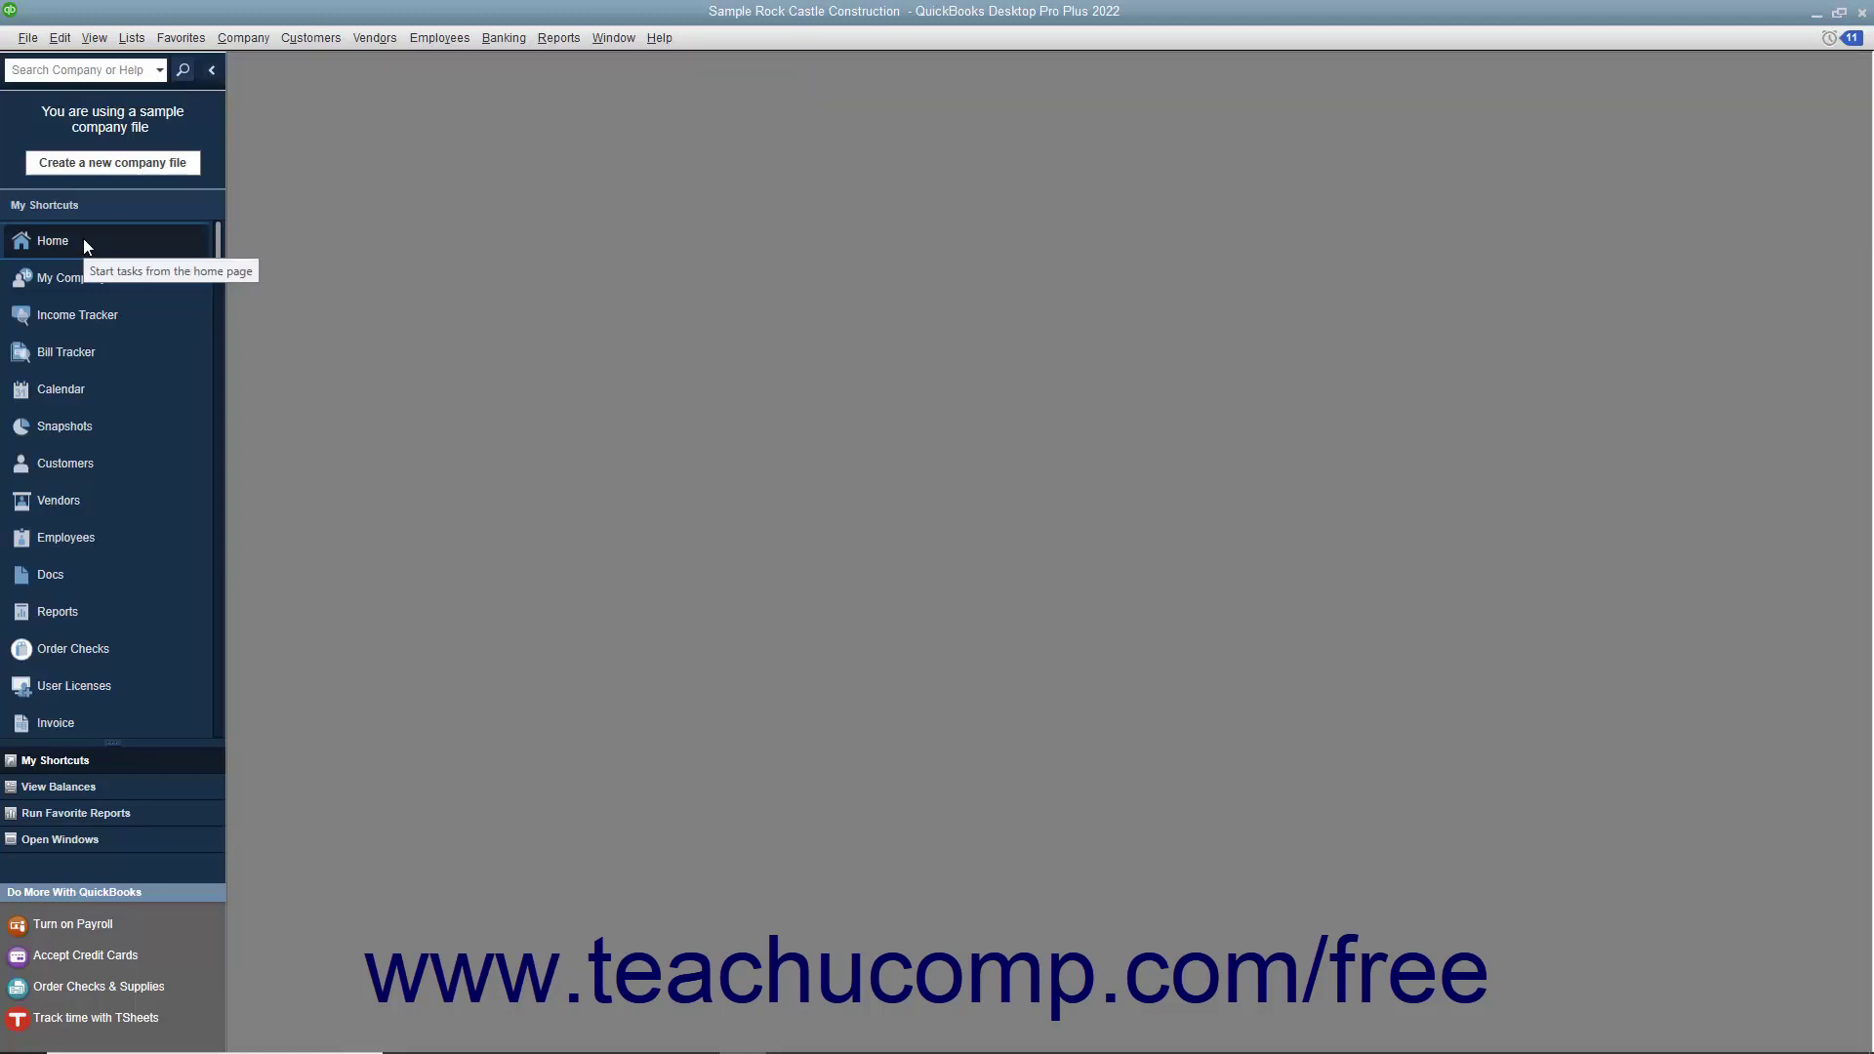
pyautogui.click(244, 38)
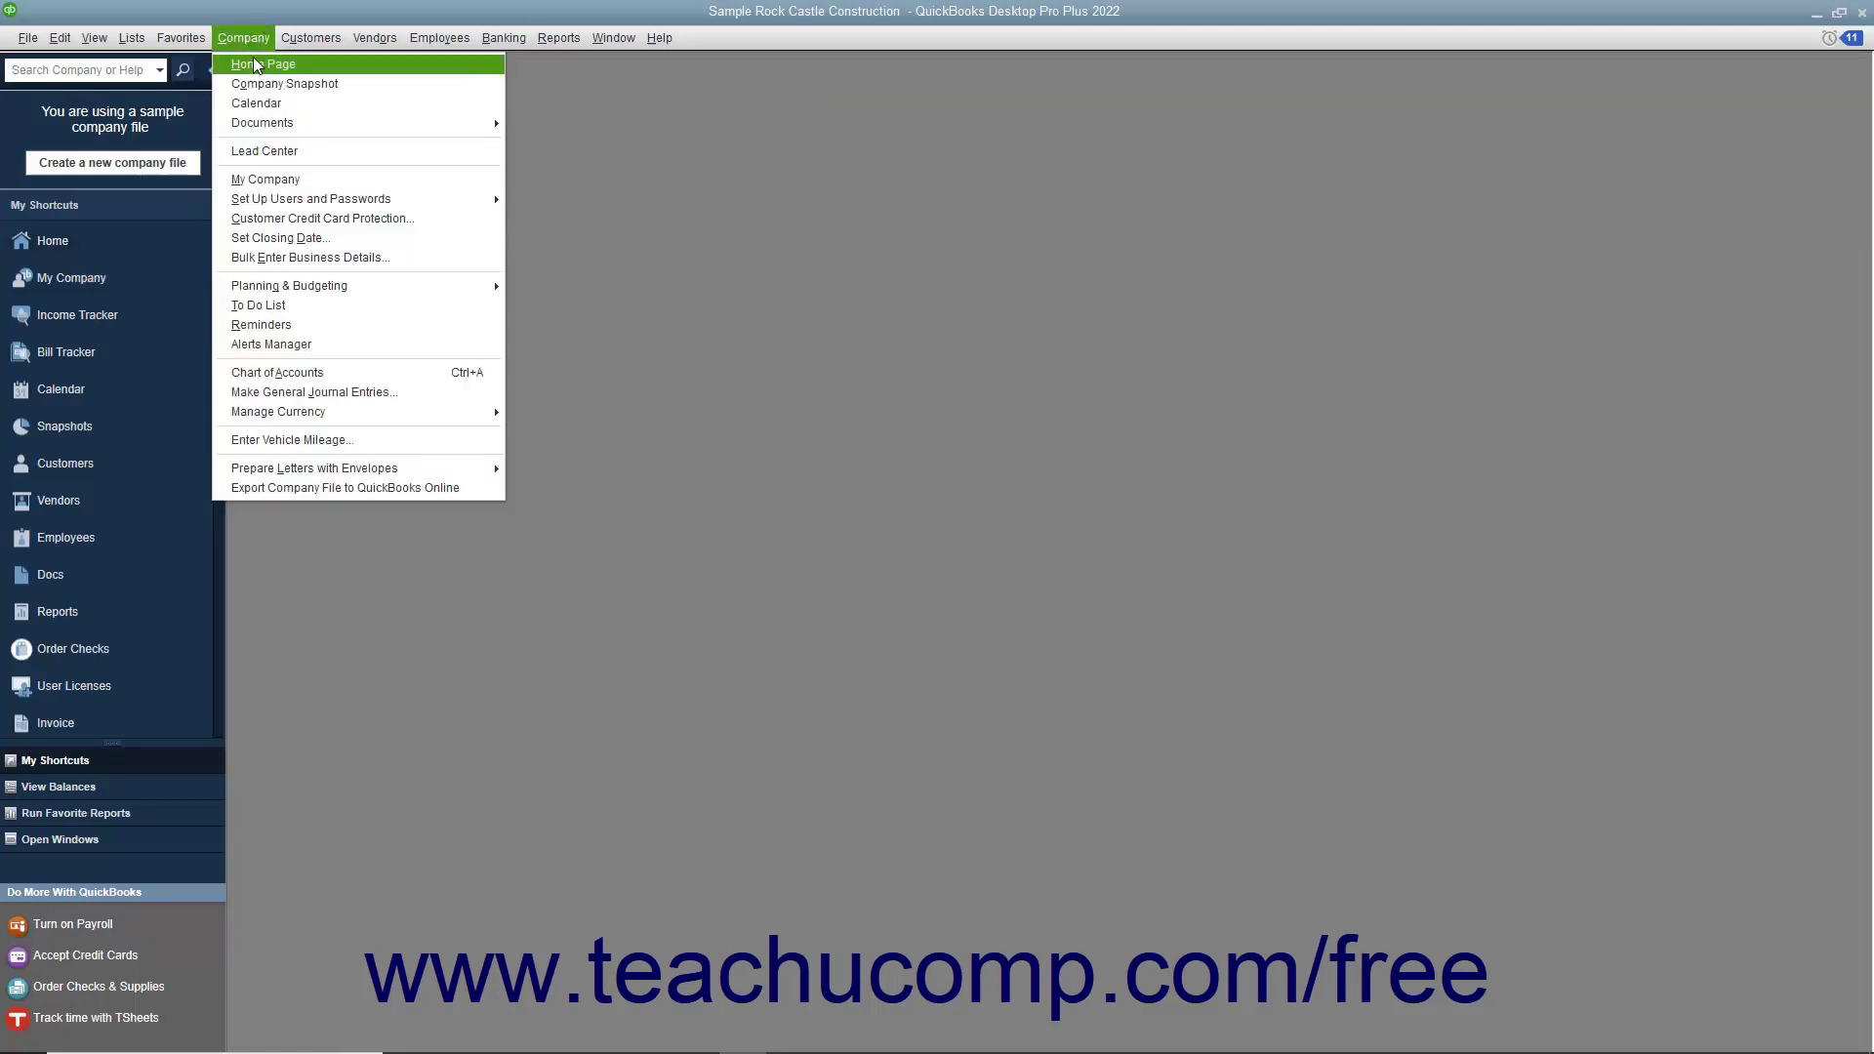
pyautogui.click(257, 64)
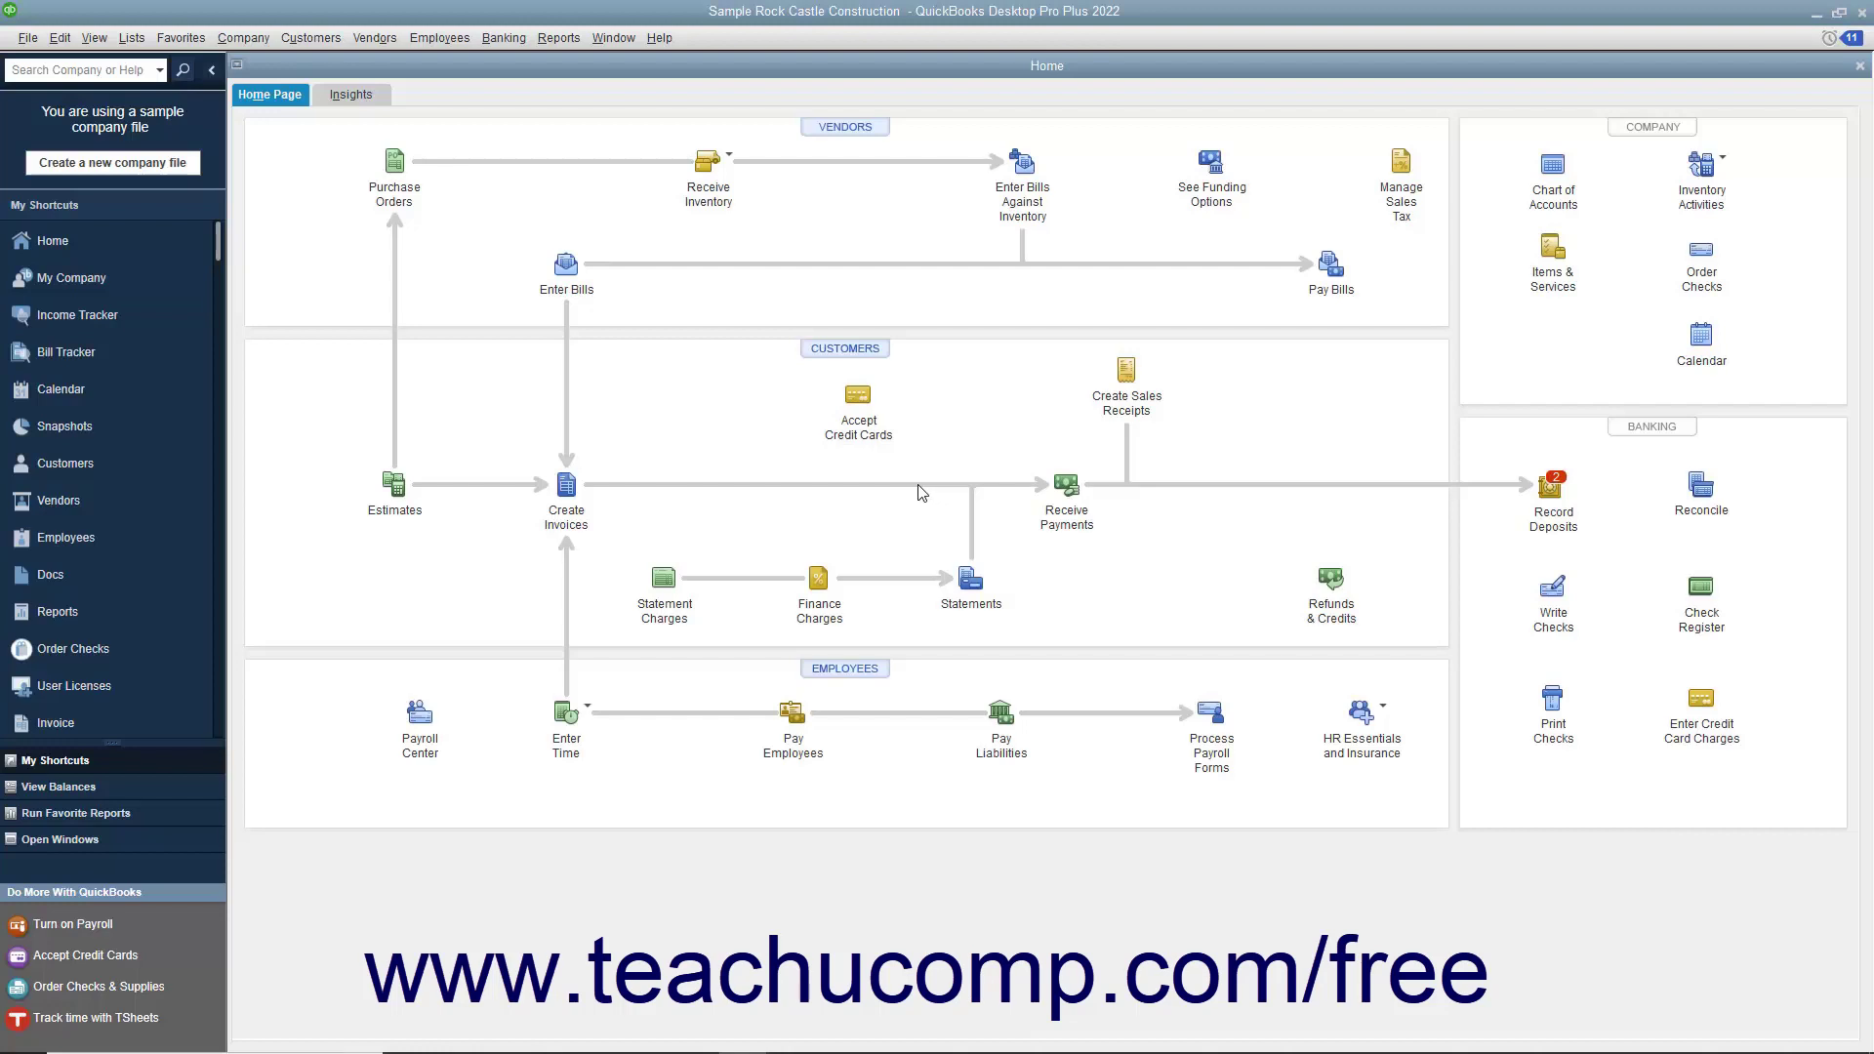
# Open and close a blank invoice, then check a Profit & Loss bar's value on Insights
pyautogui.click(564, 485)
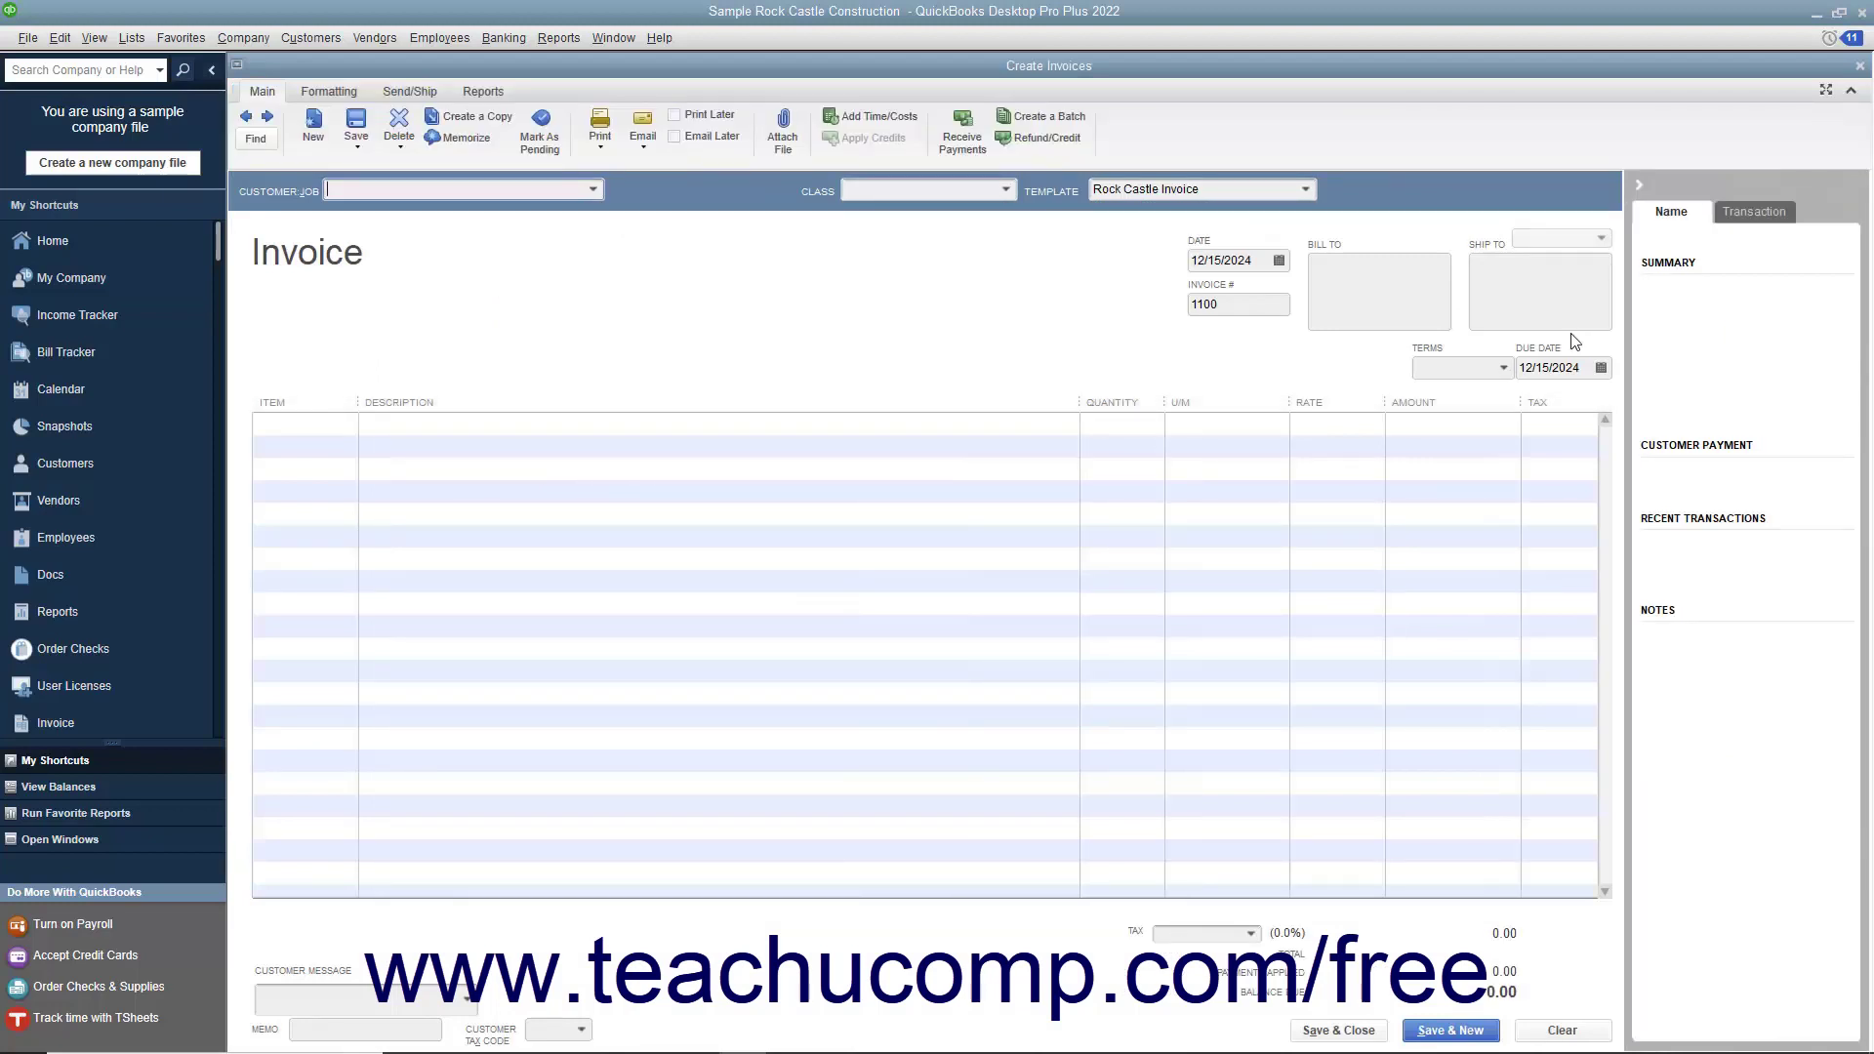
pyautogui.click(1858, 67)
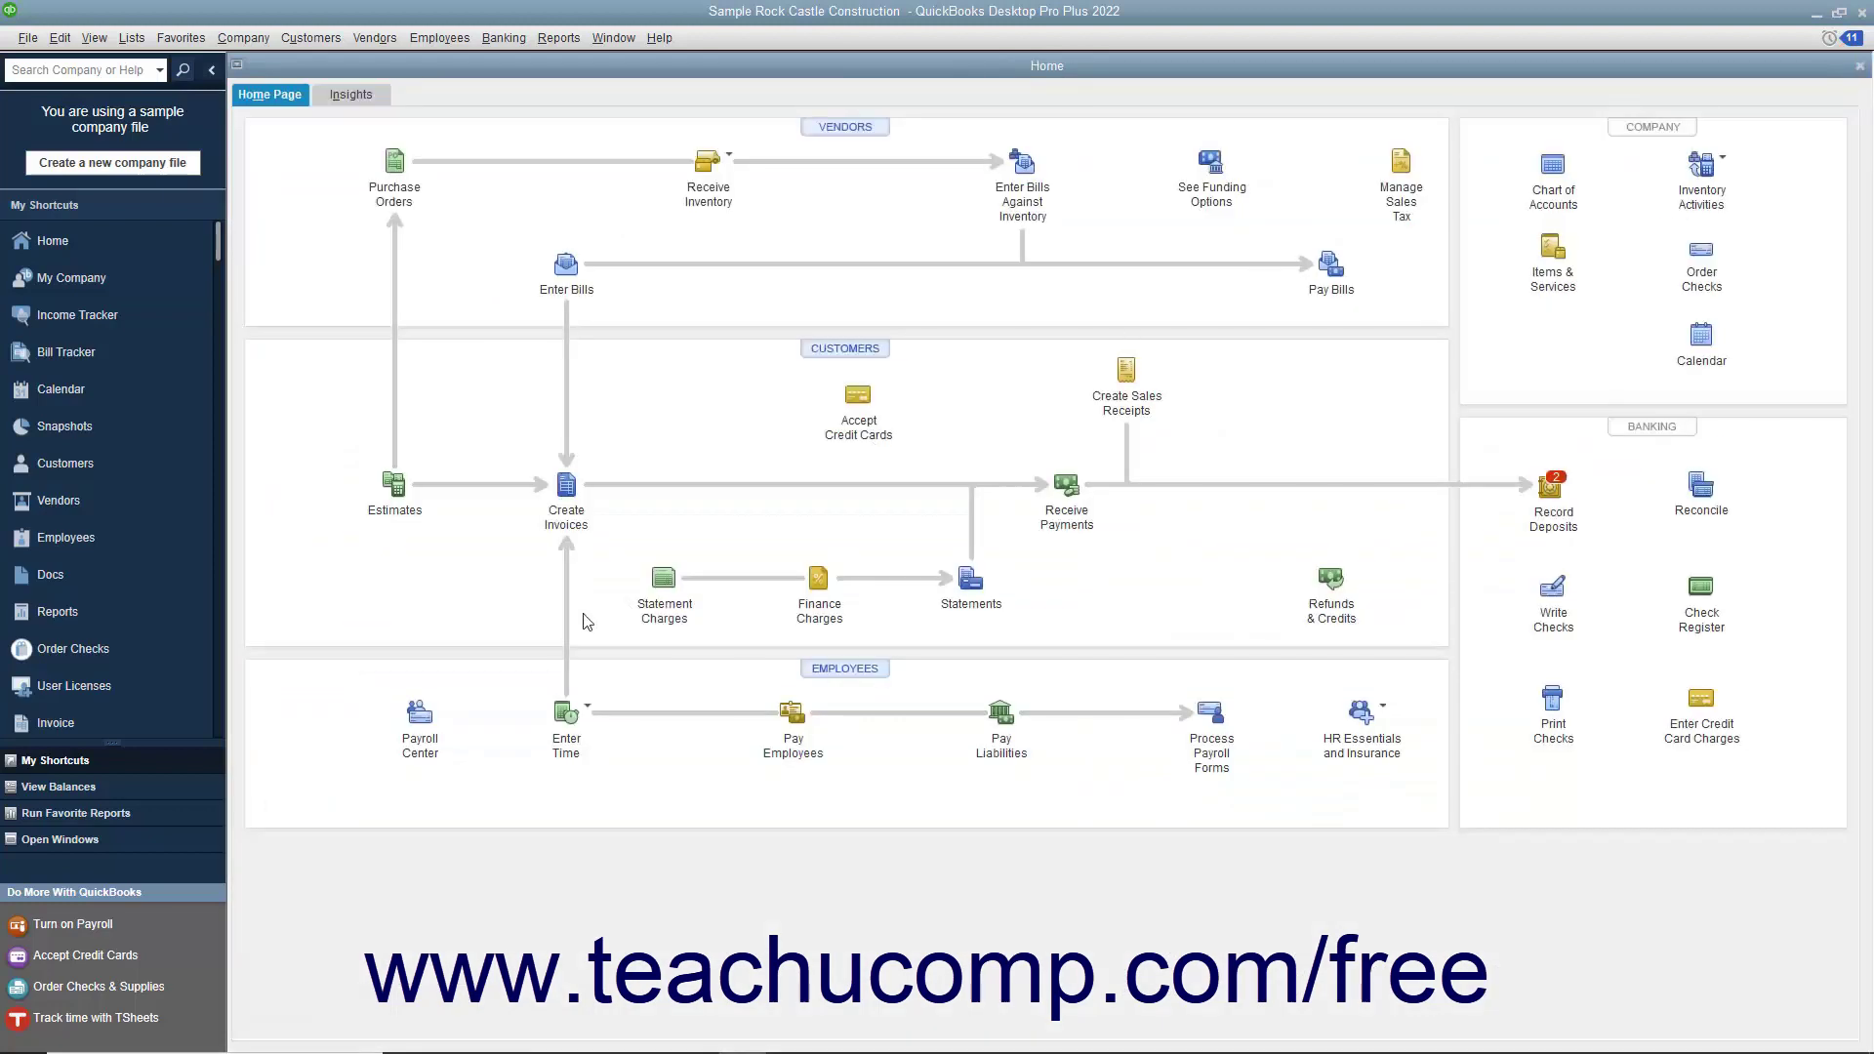
pyautogui.click(379, 102)
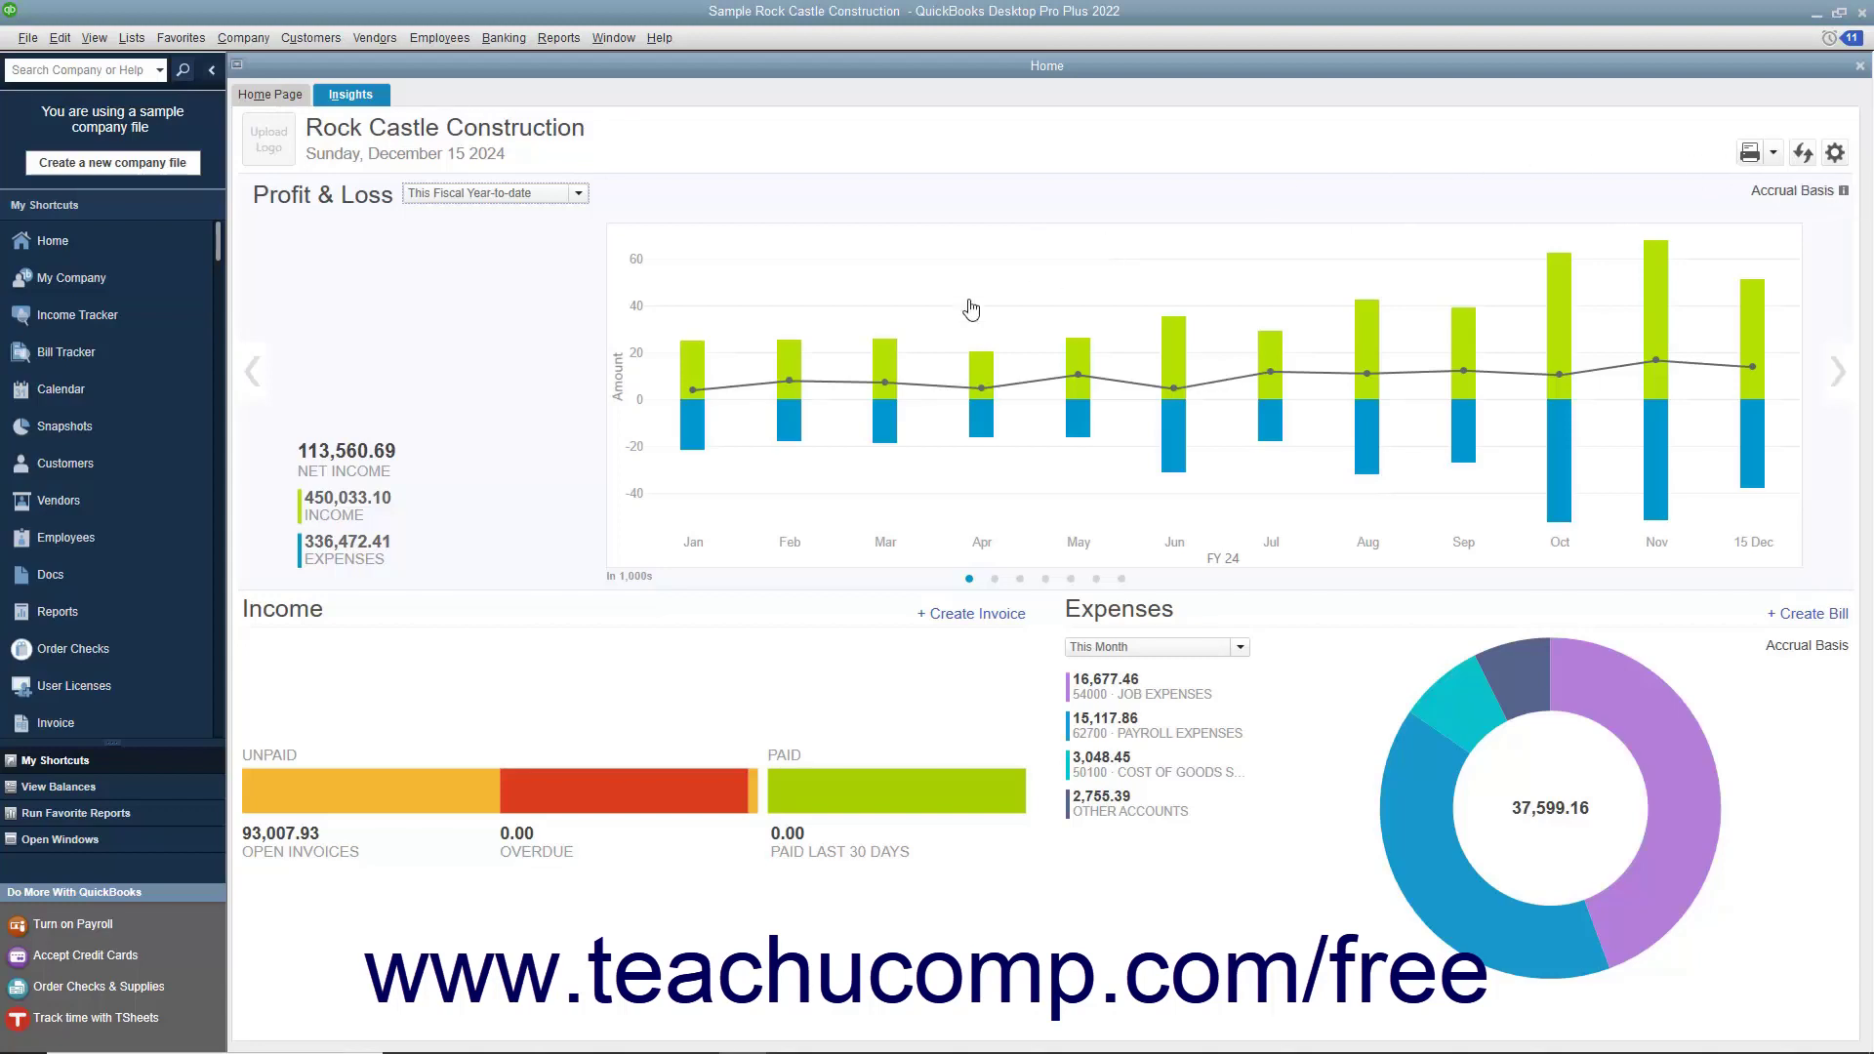
pyautogui.moveTo(692, 423)
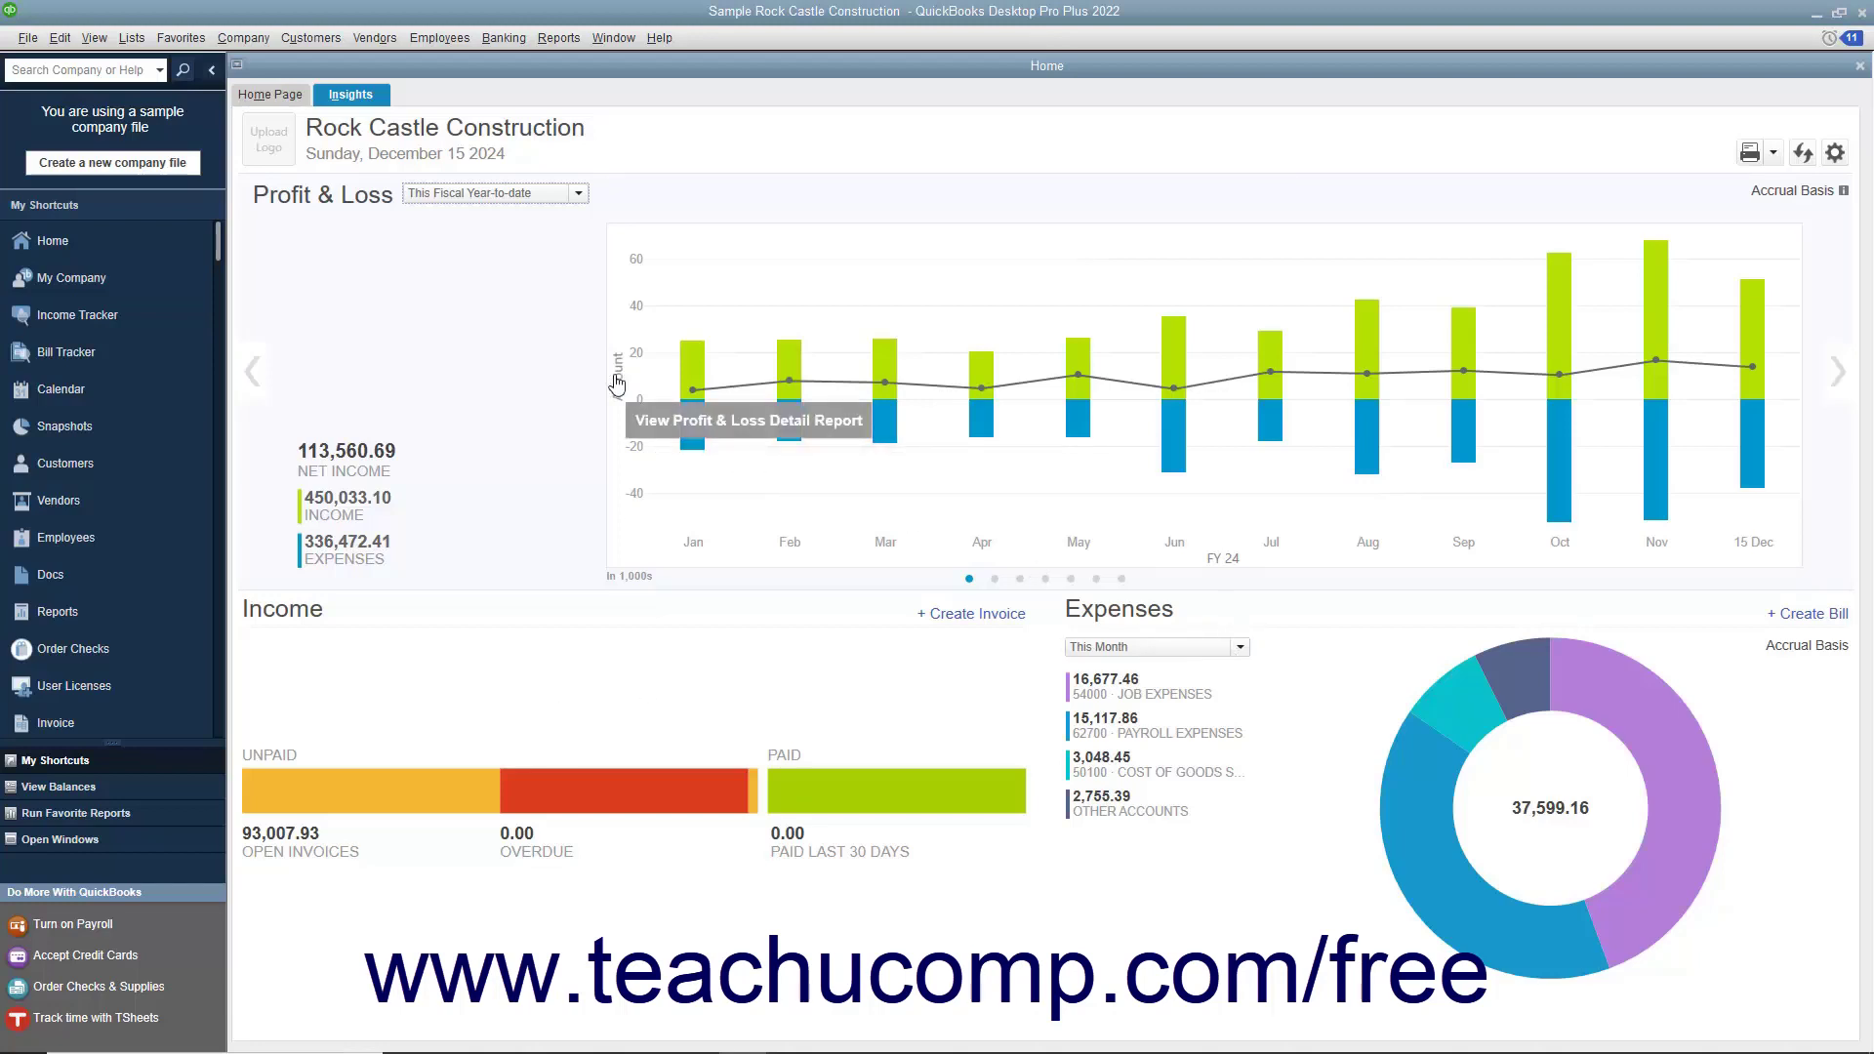
# Upload RCC Logo.png from the Pictures folder as the Insights company logo
pyautogui.click(282, 154)
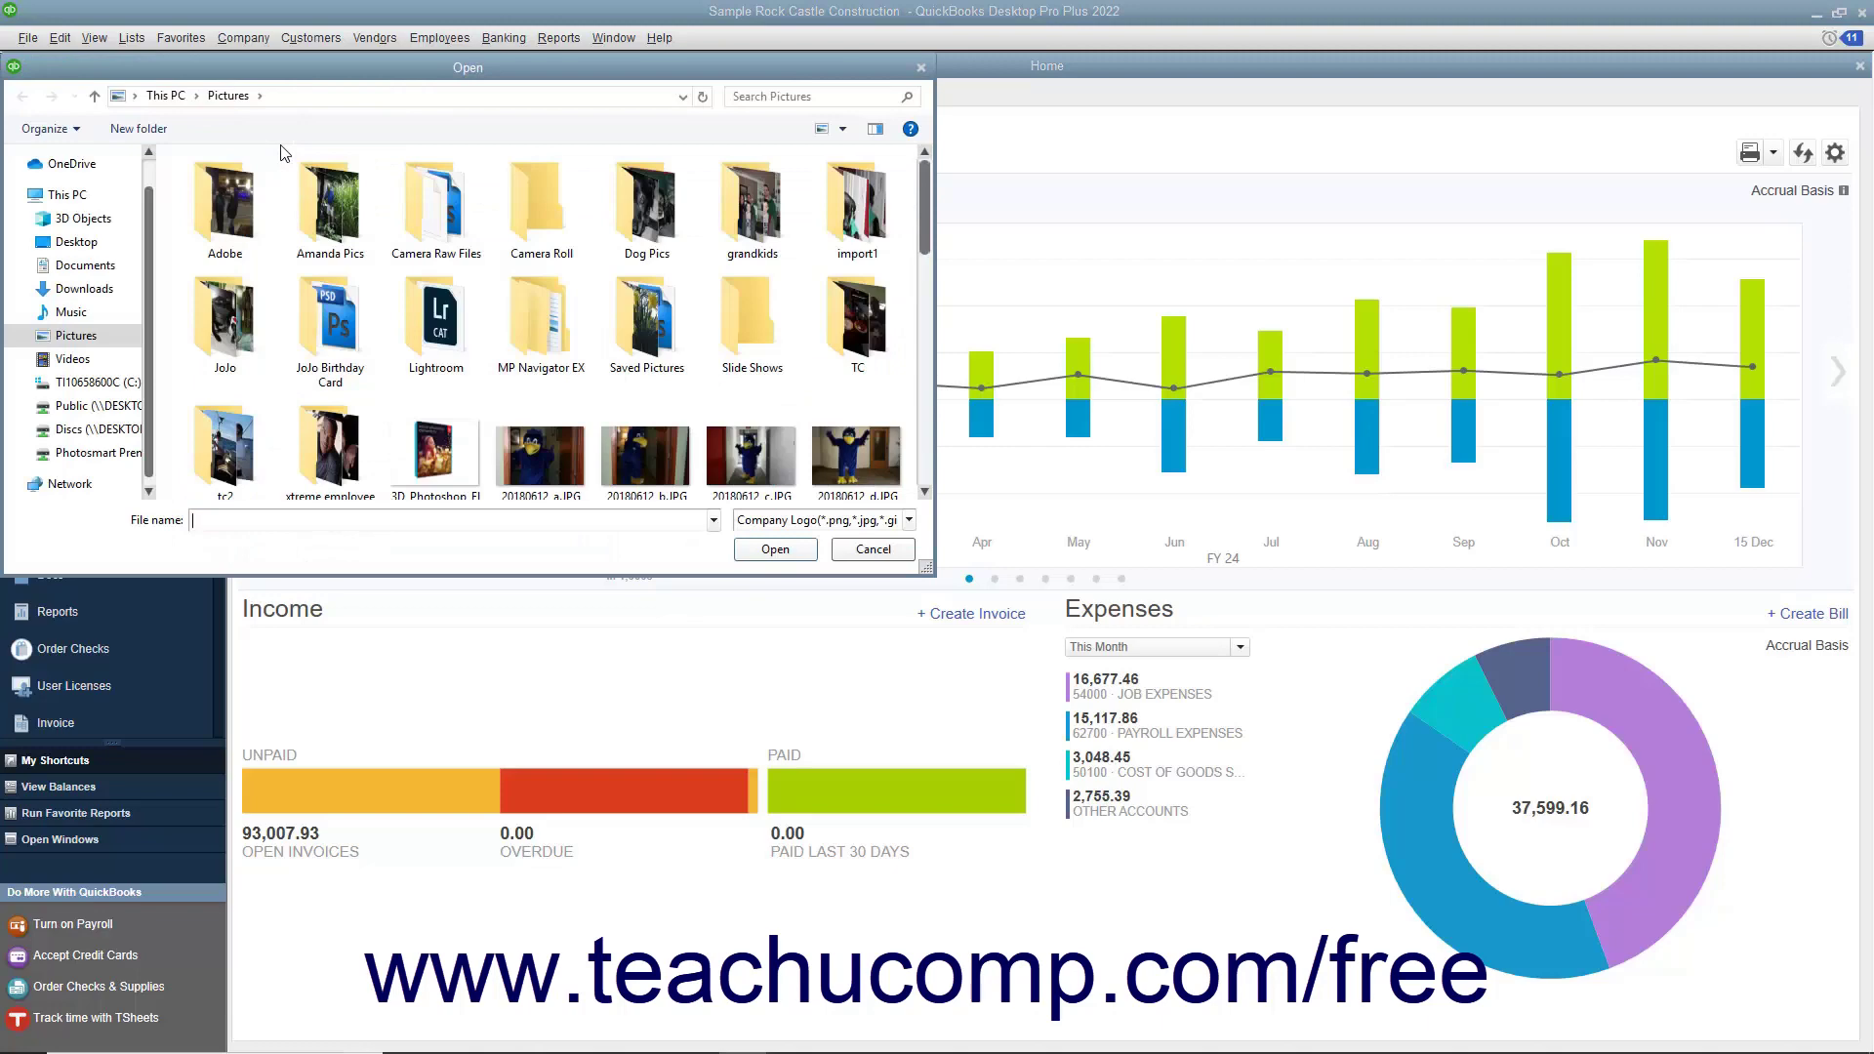
pyautogui.scroll(-5, 836, 325)
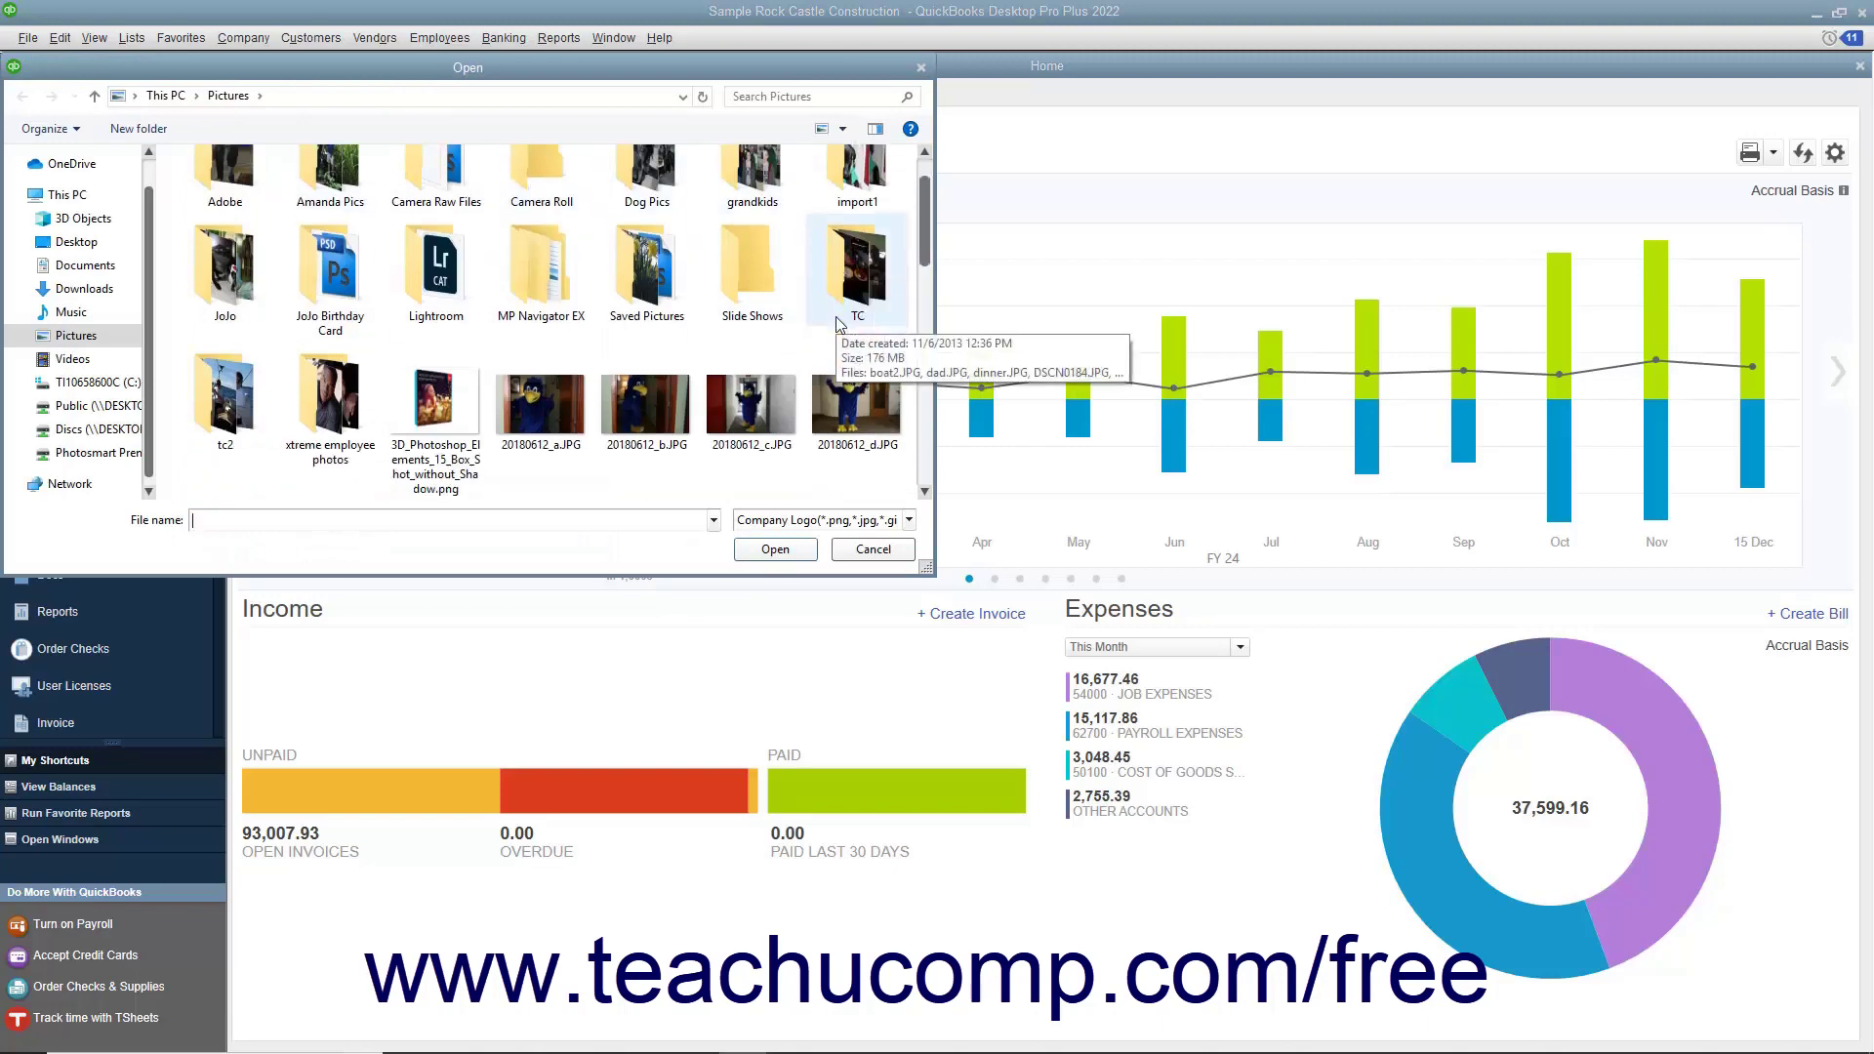
pyautogui.scroll(-3, 836, 325)
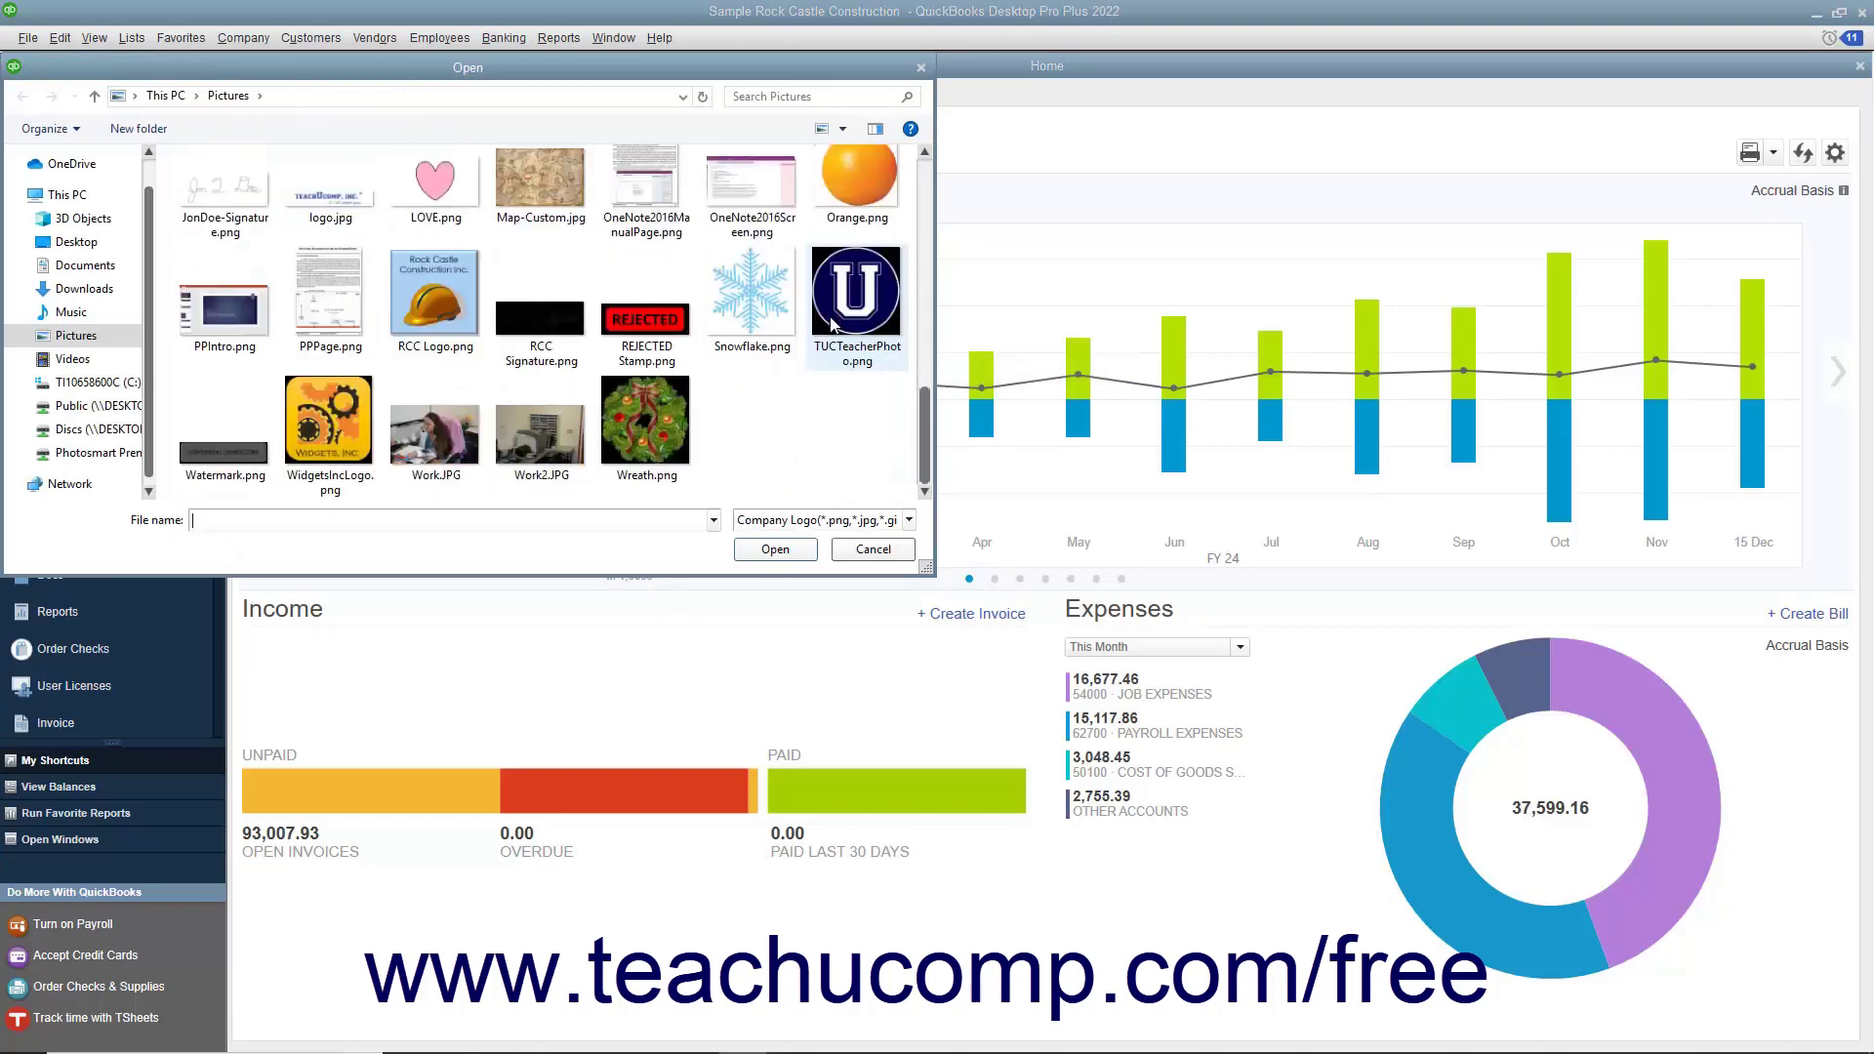
pyautogui.click(459, 298)
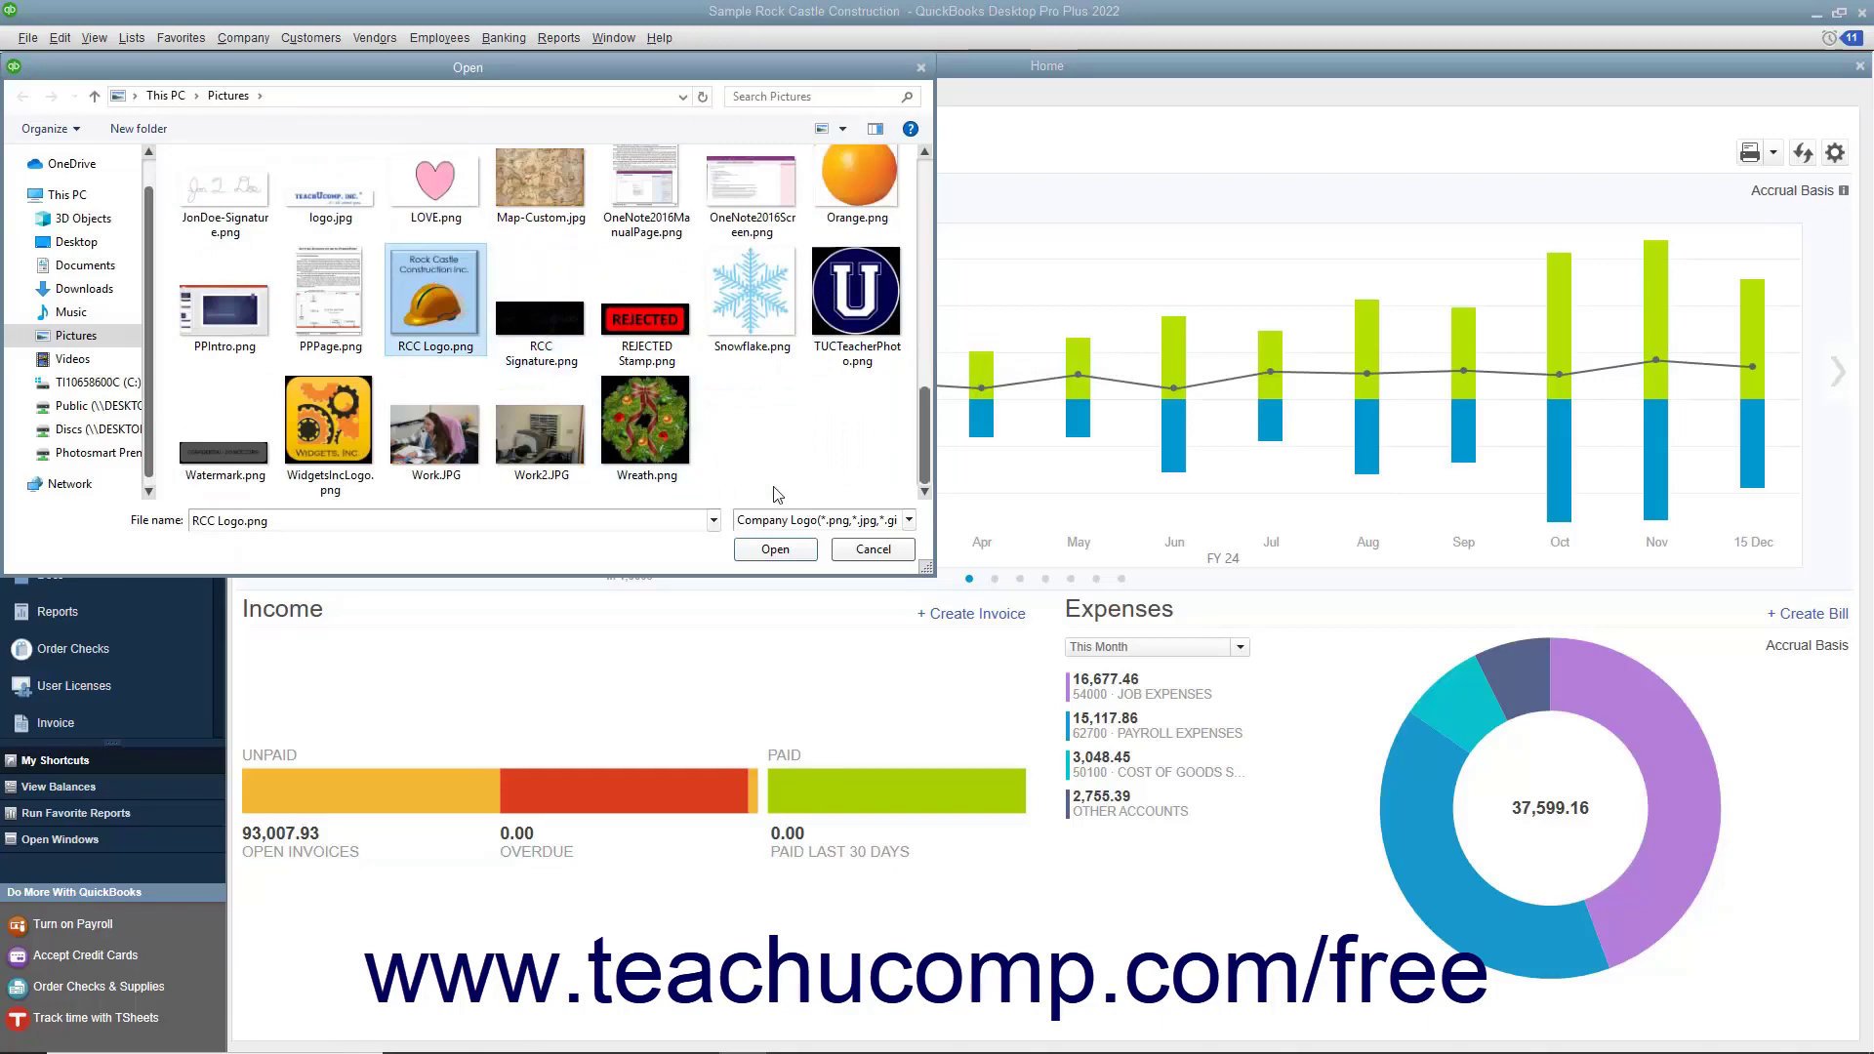
pyautogui.click(773, 549)
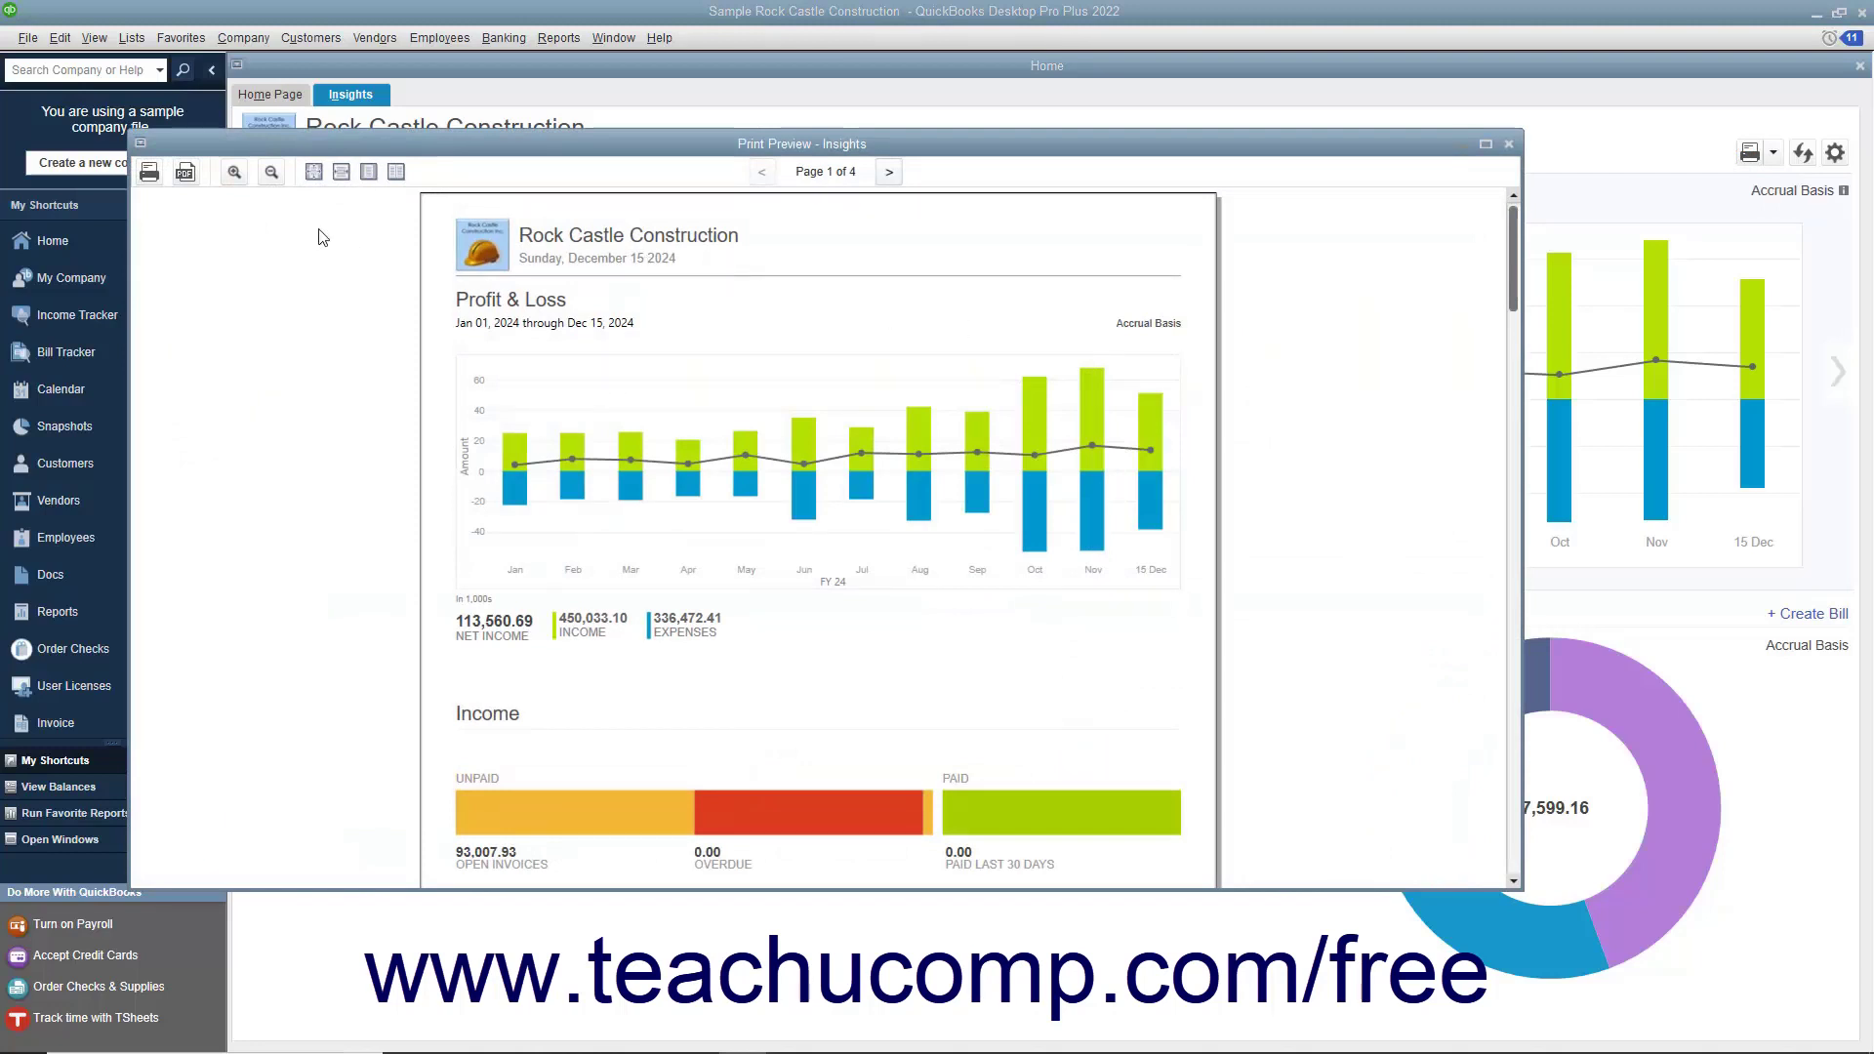
pyautogui.click(236, 173)
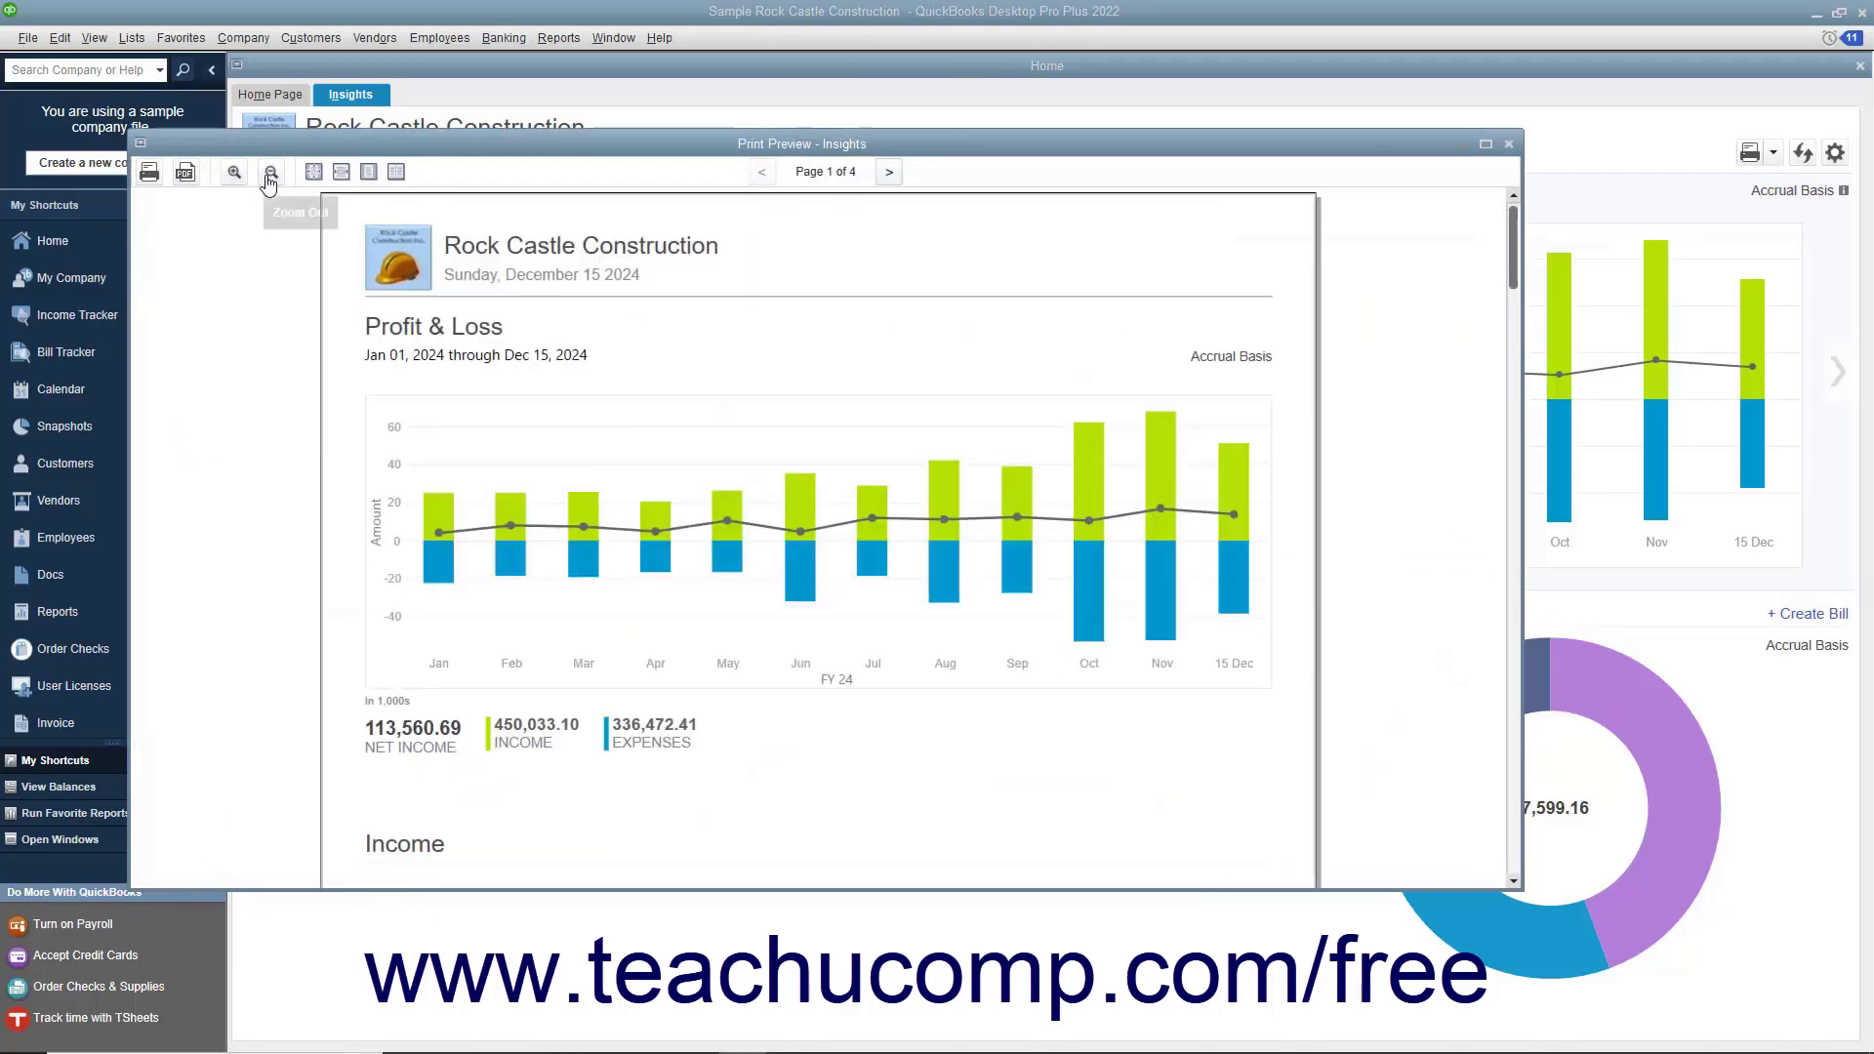
pyautogui.click(269, 175)
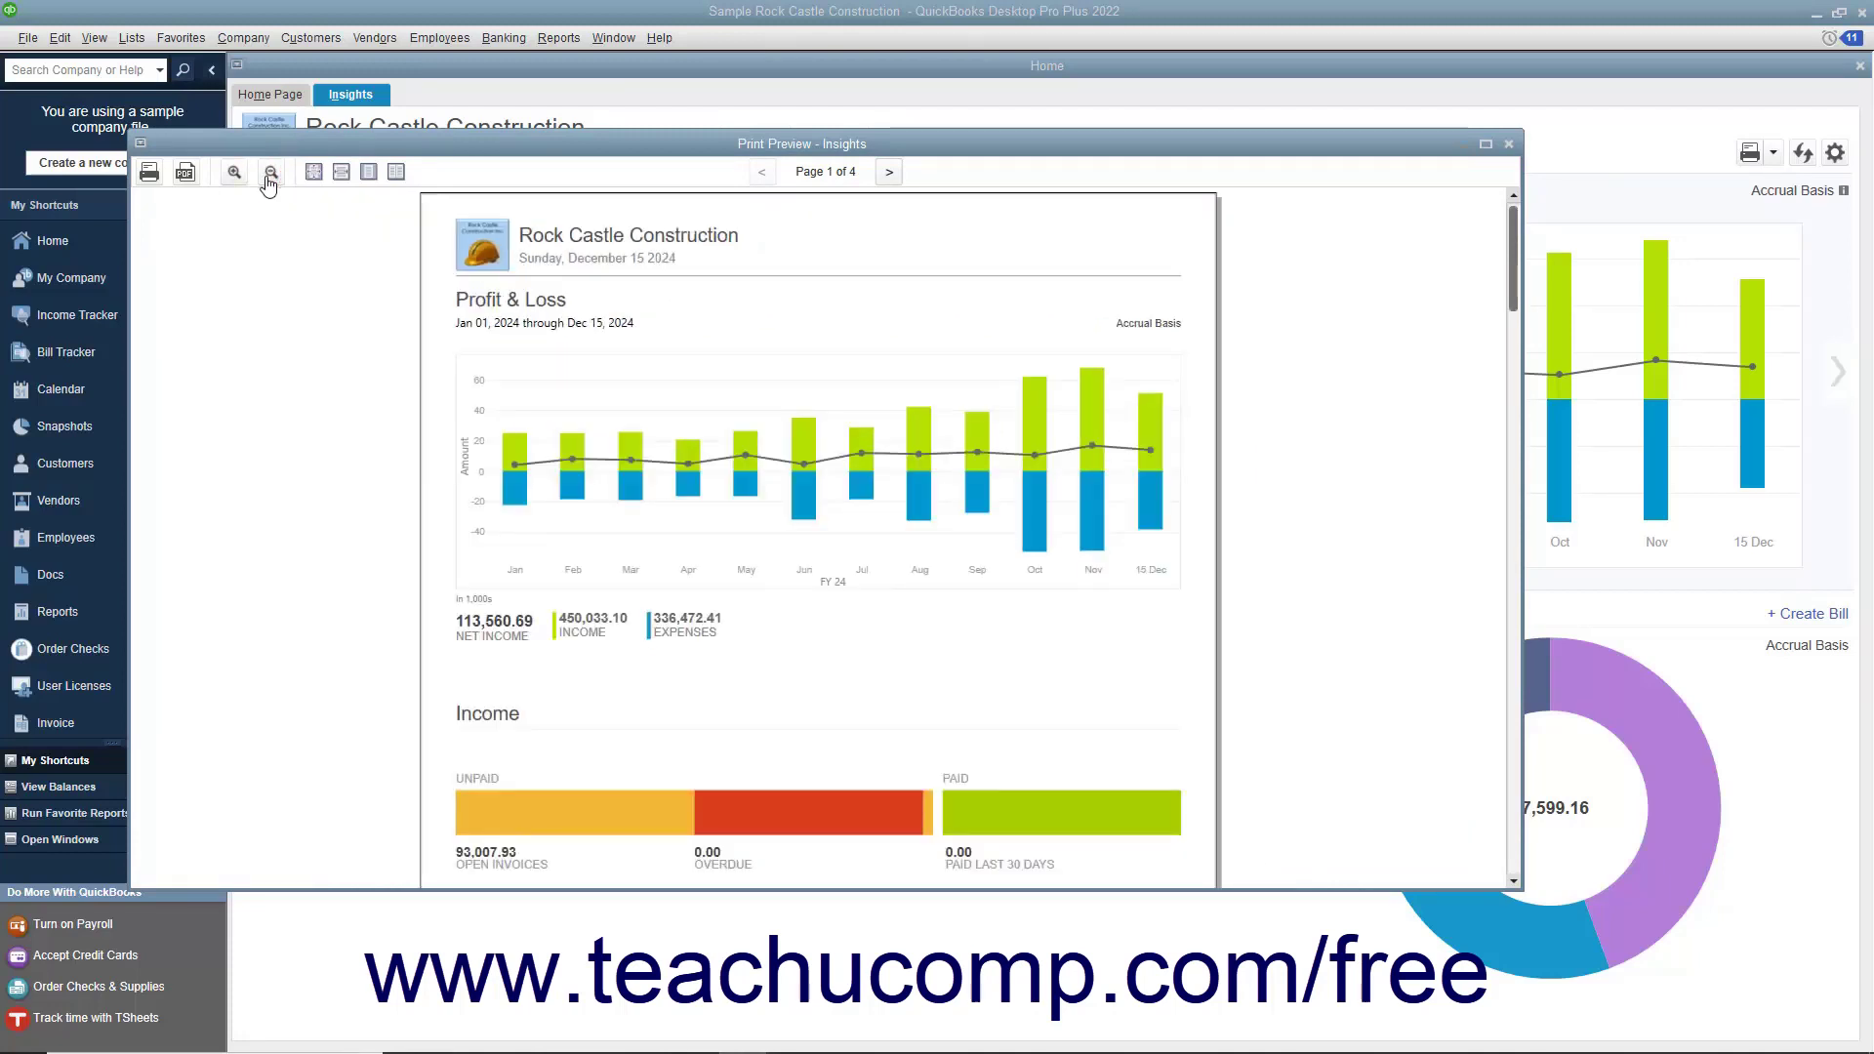
pyautogui.click(157, 179)
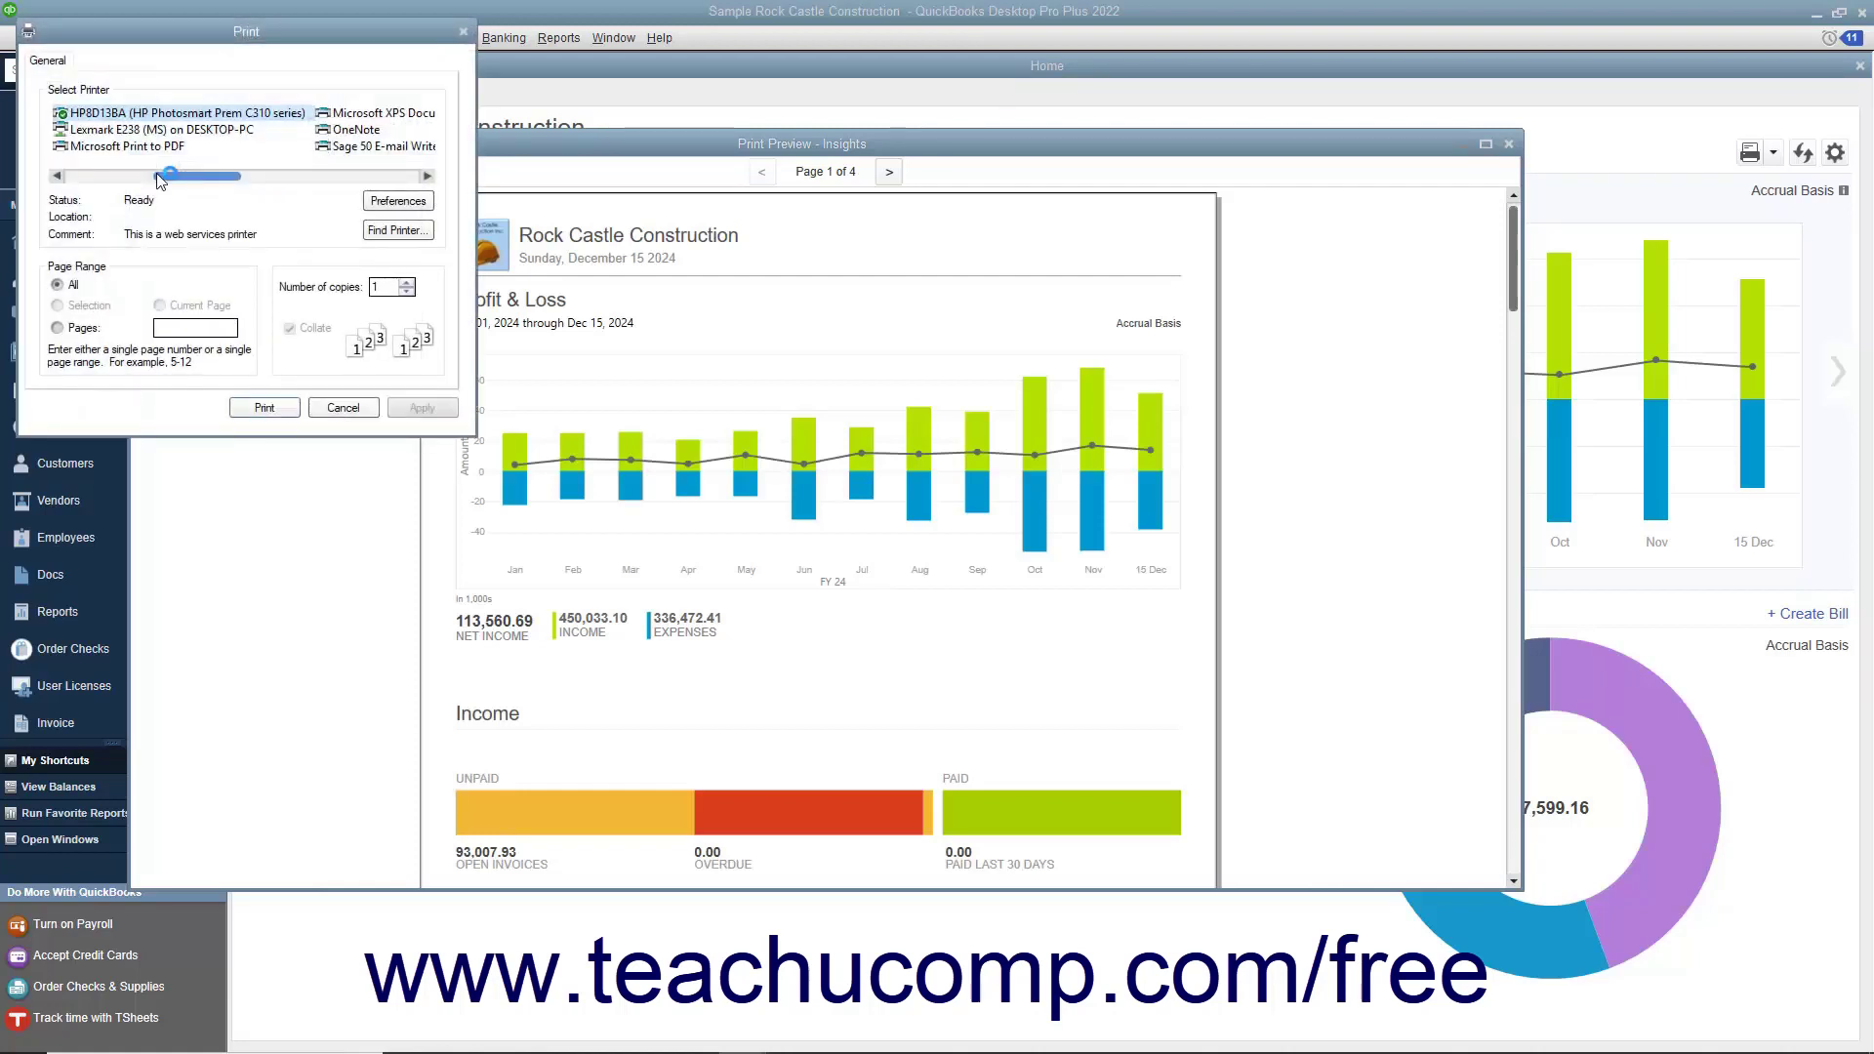
pyautogui.click(174, 135)
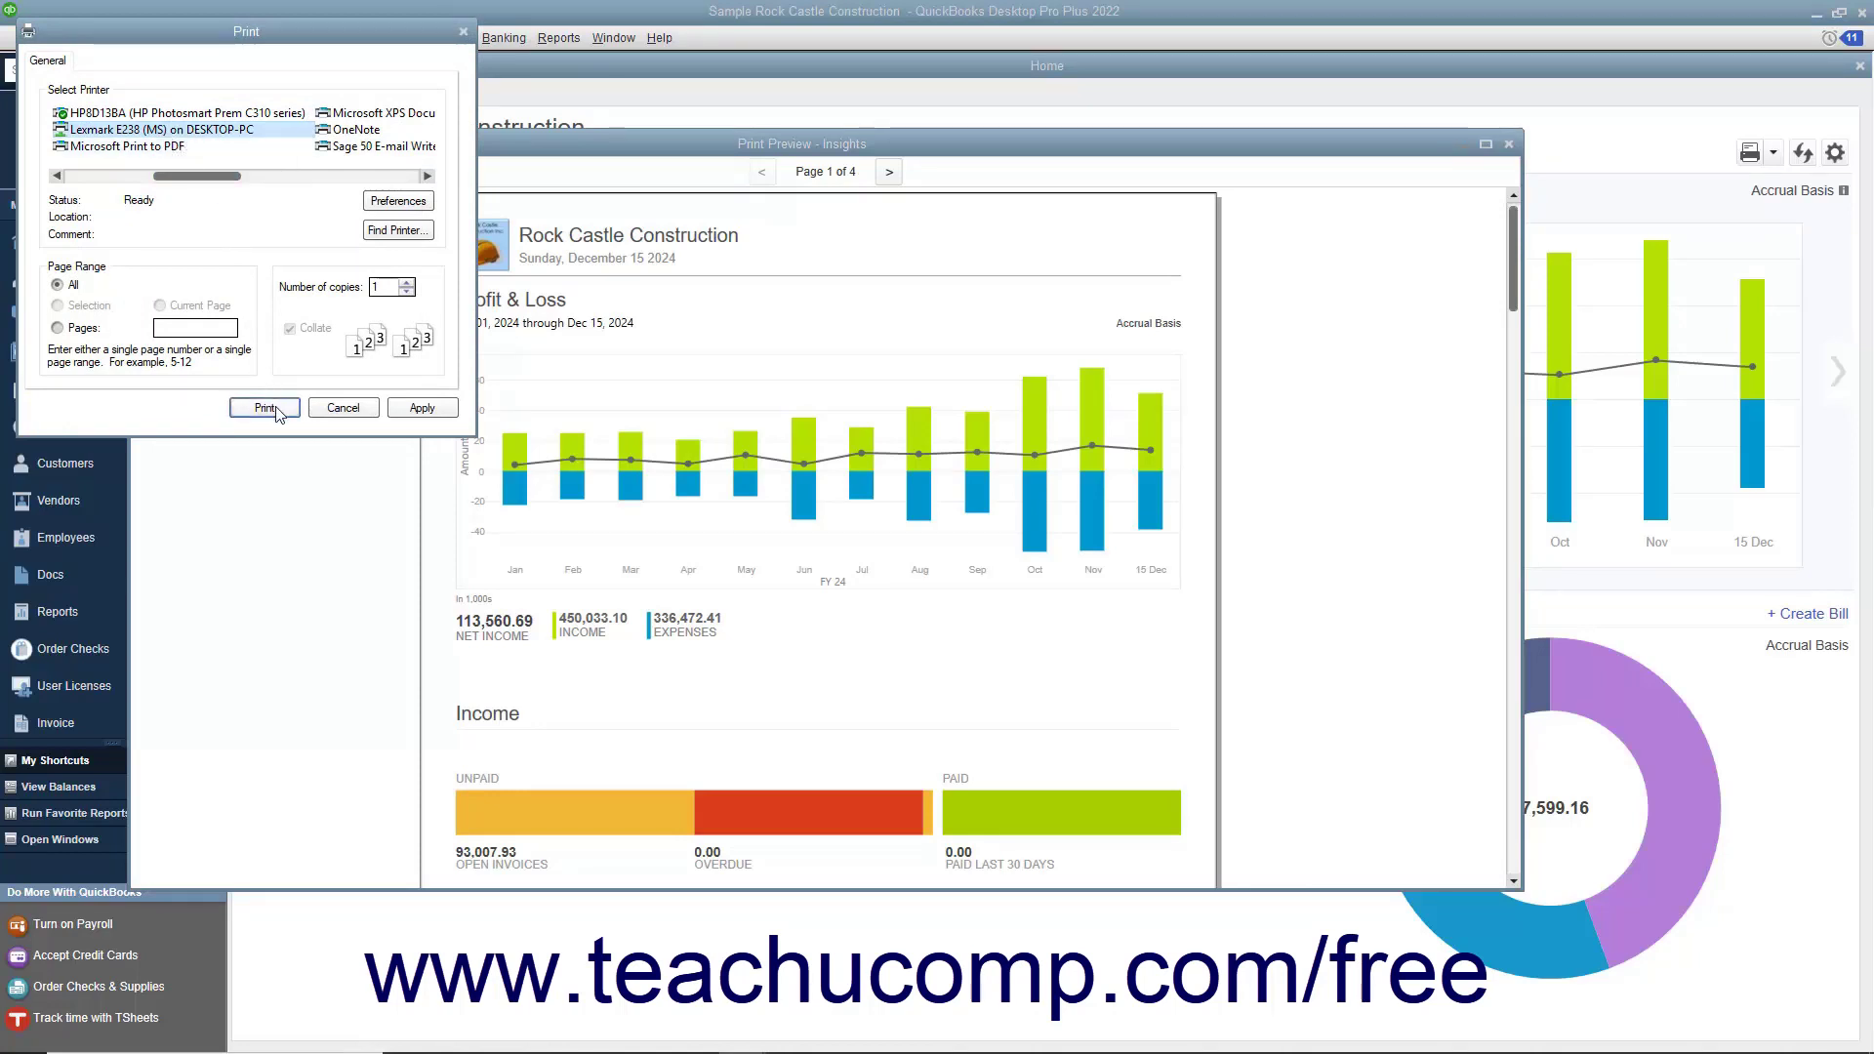
pyautogui.click(350, 414)
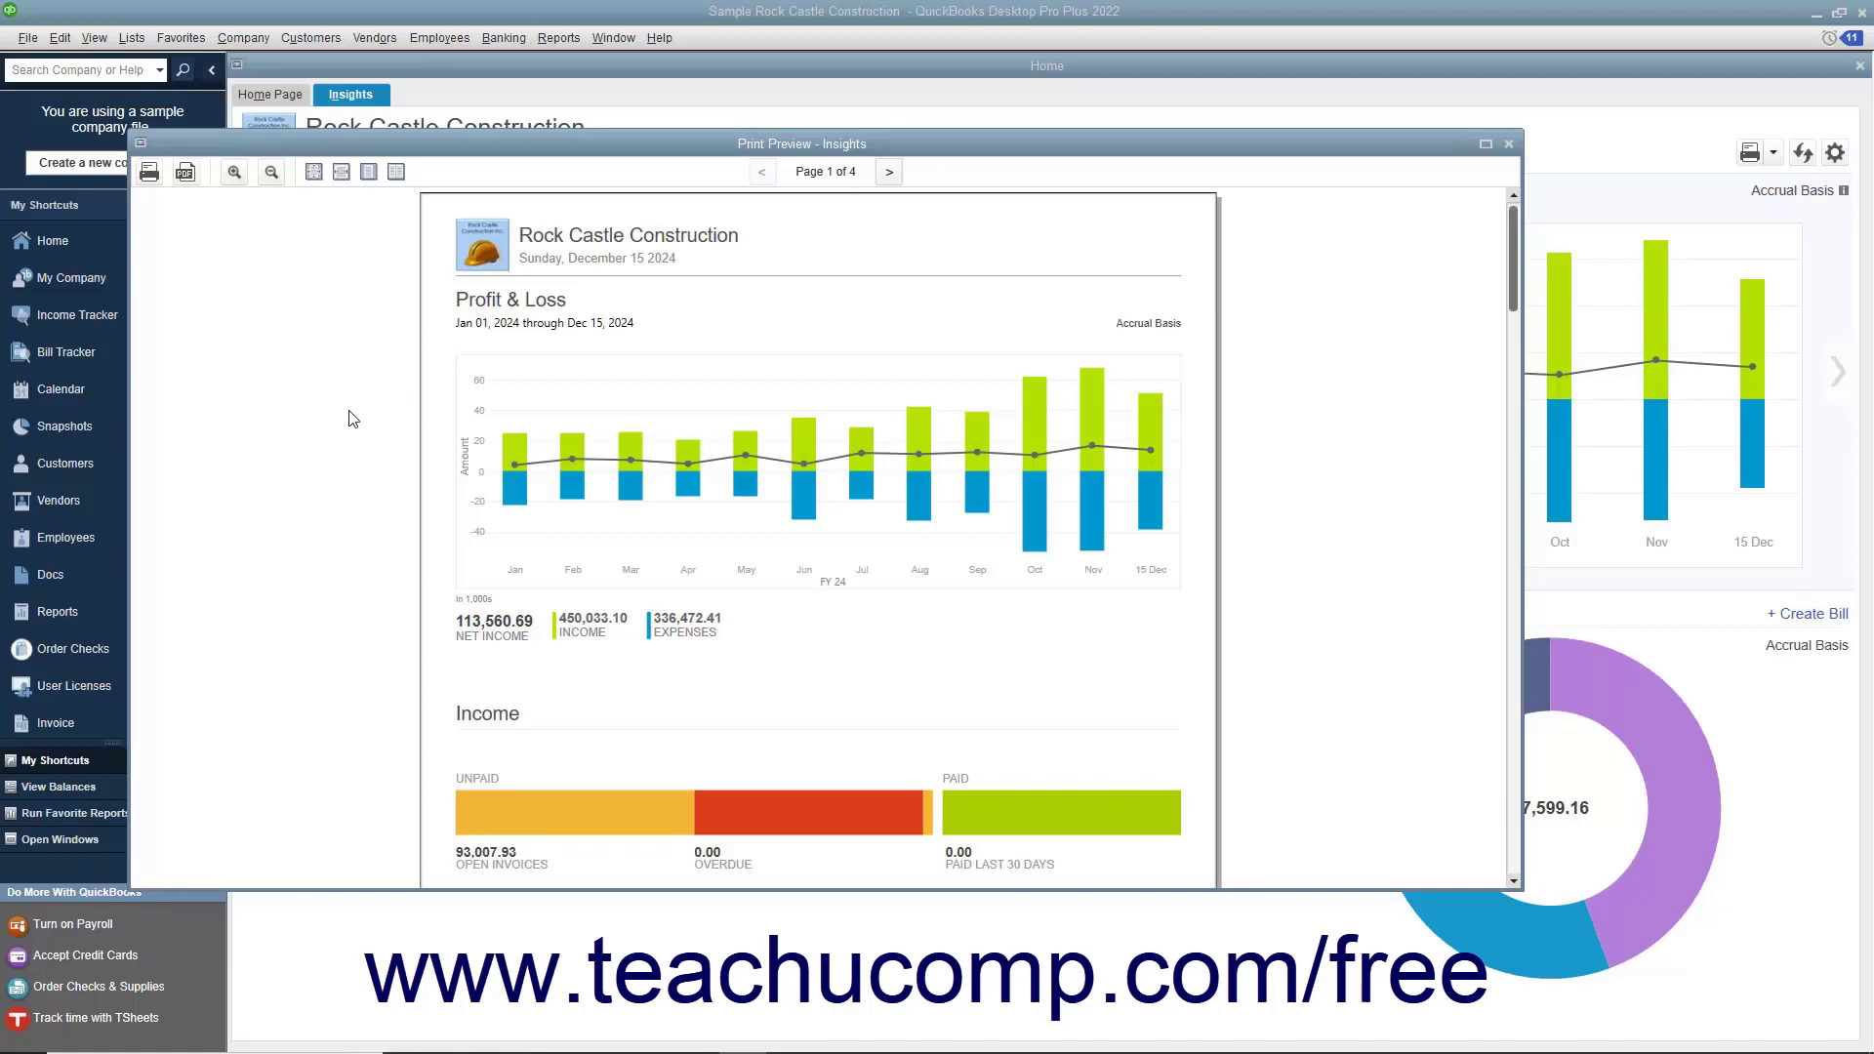
pyautogui.click(192, 178)
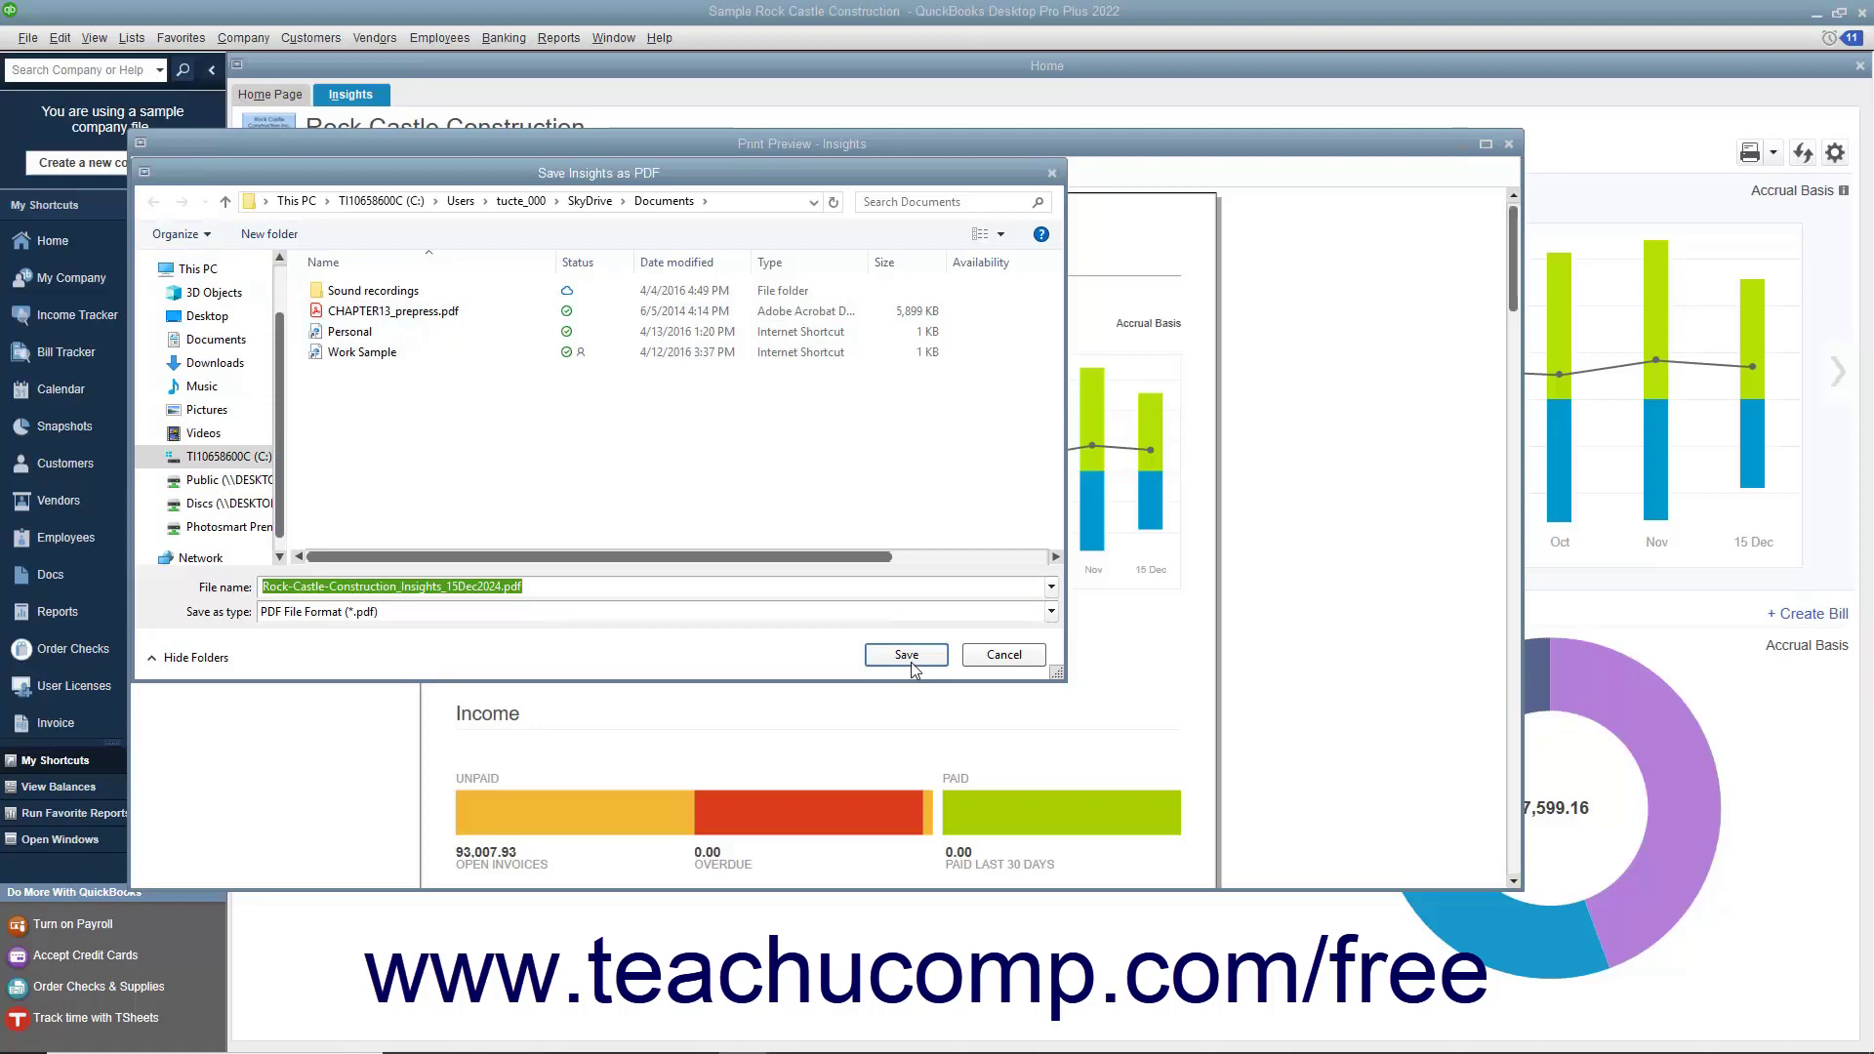
pyautogui.click(1003, 654)
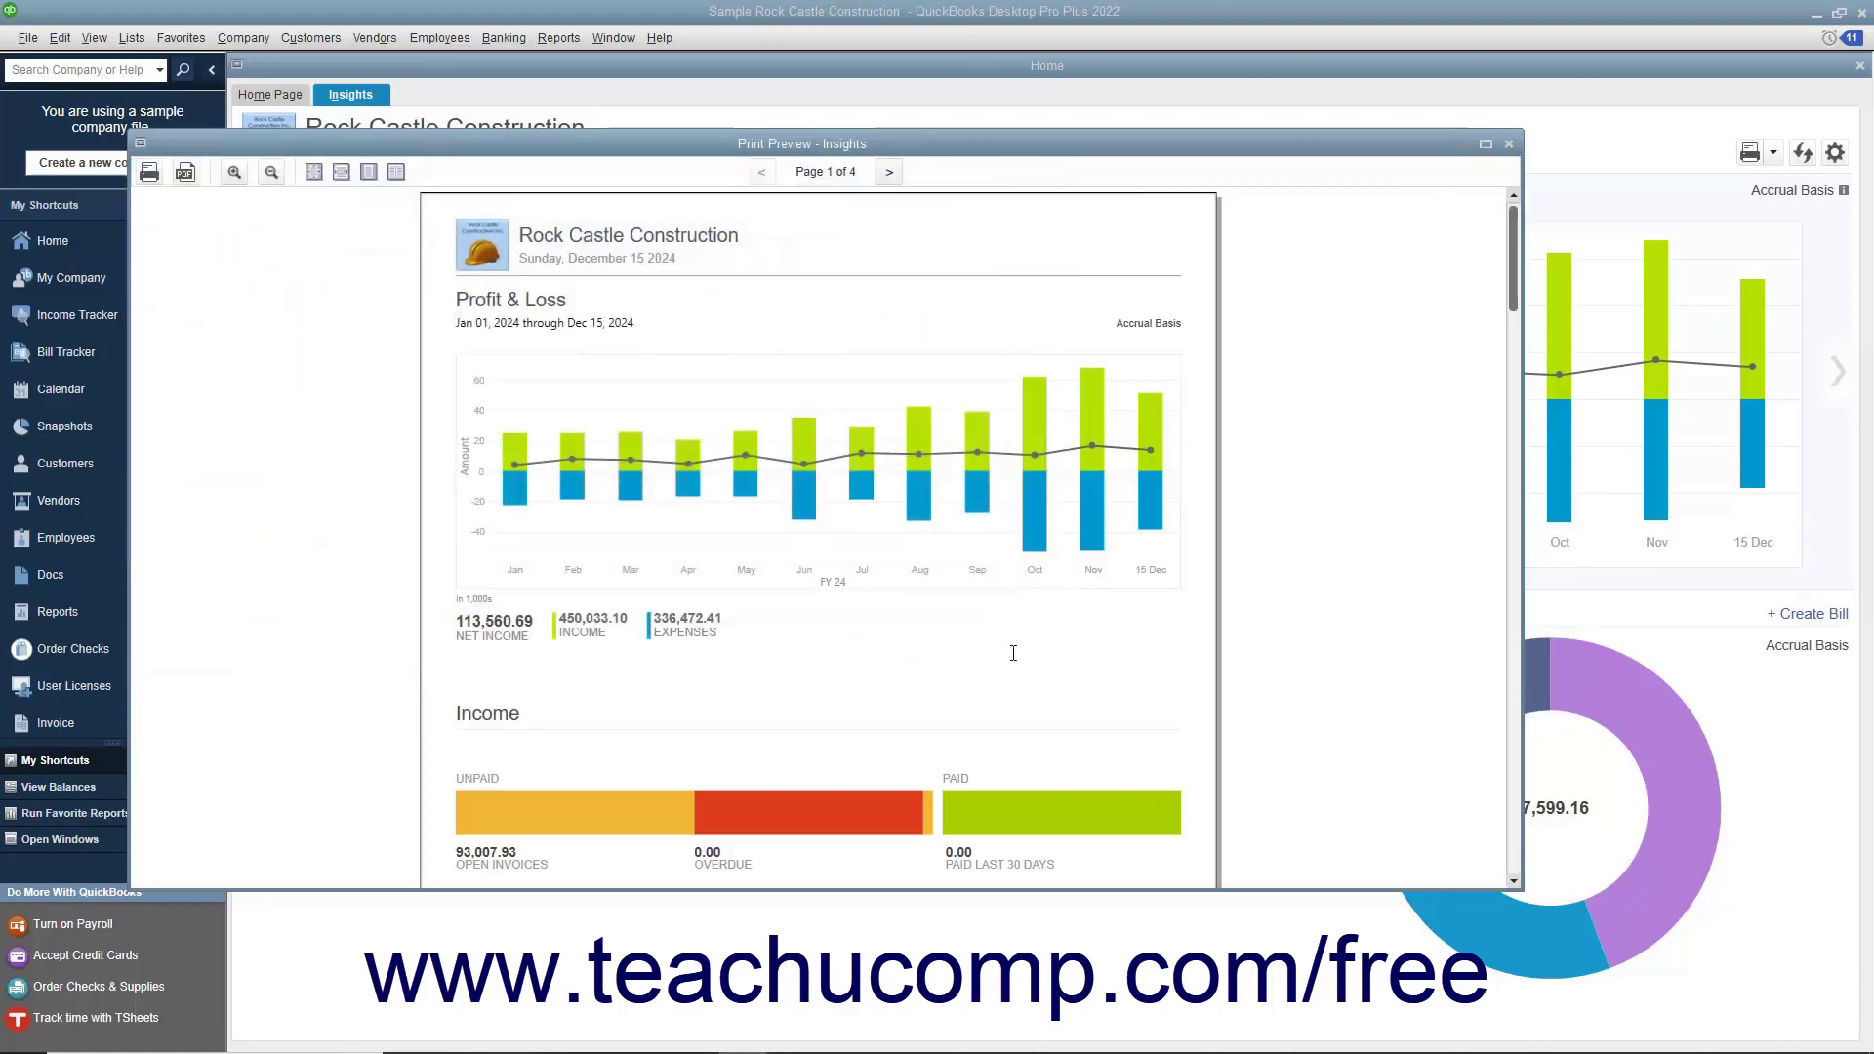
# Close the print preview, refresh Insights, and keep all seven charts selected in Customize
pyautogui.click(1510, 145)
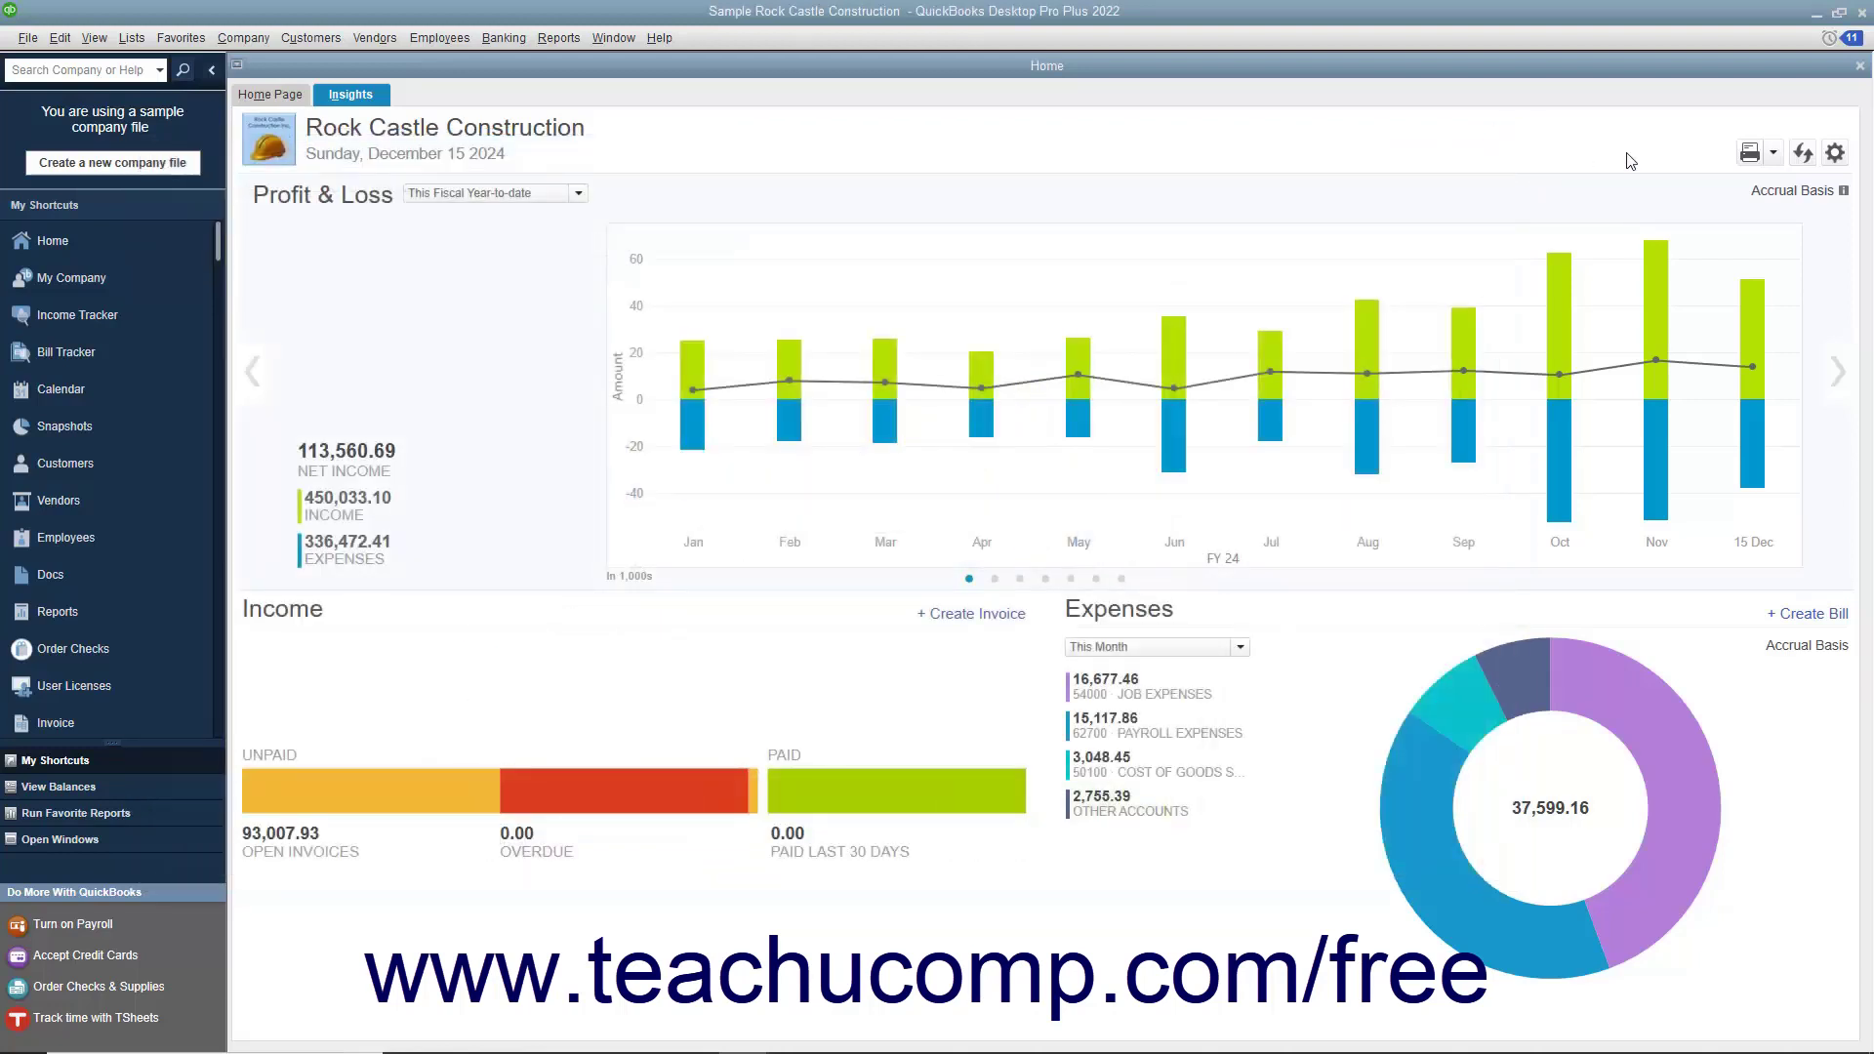
pyautogui.click(1803, 158)
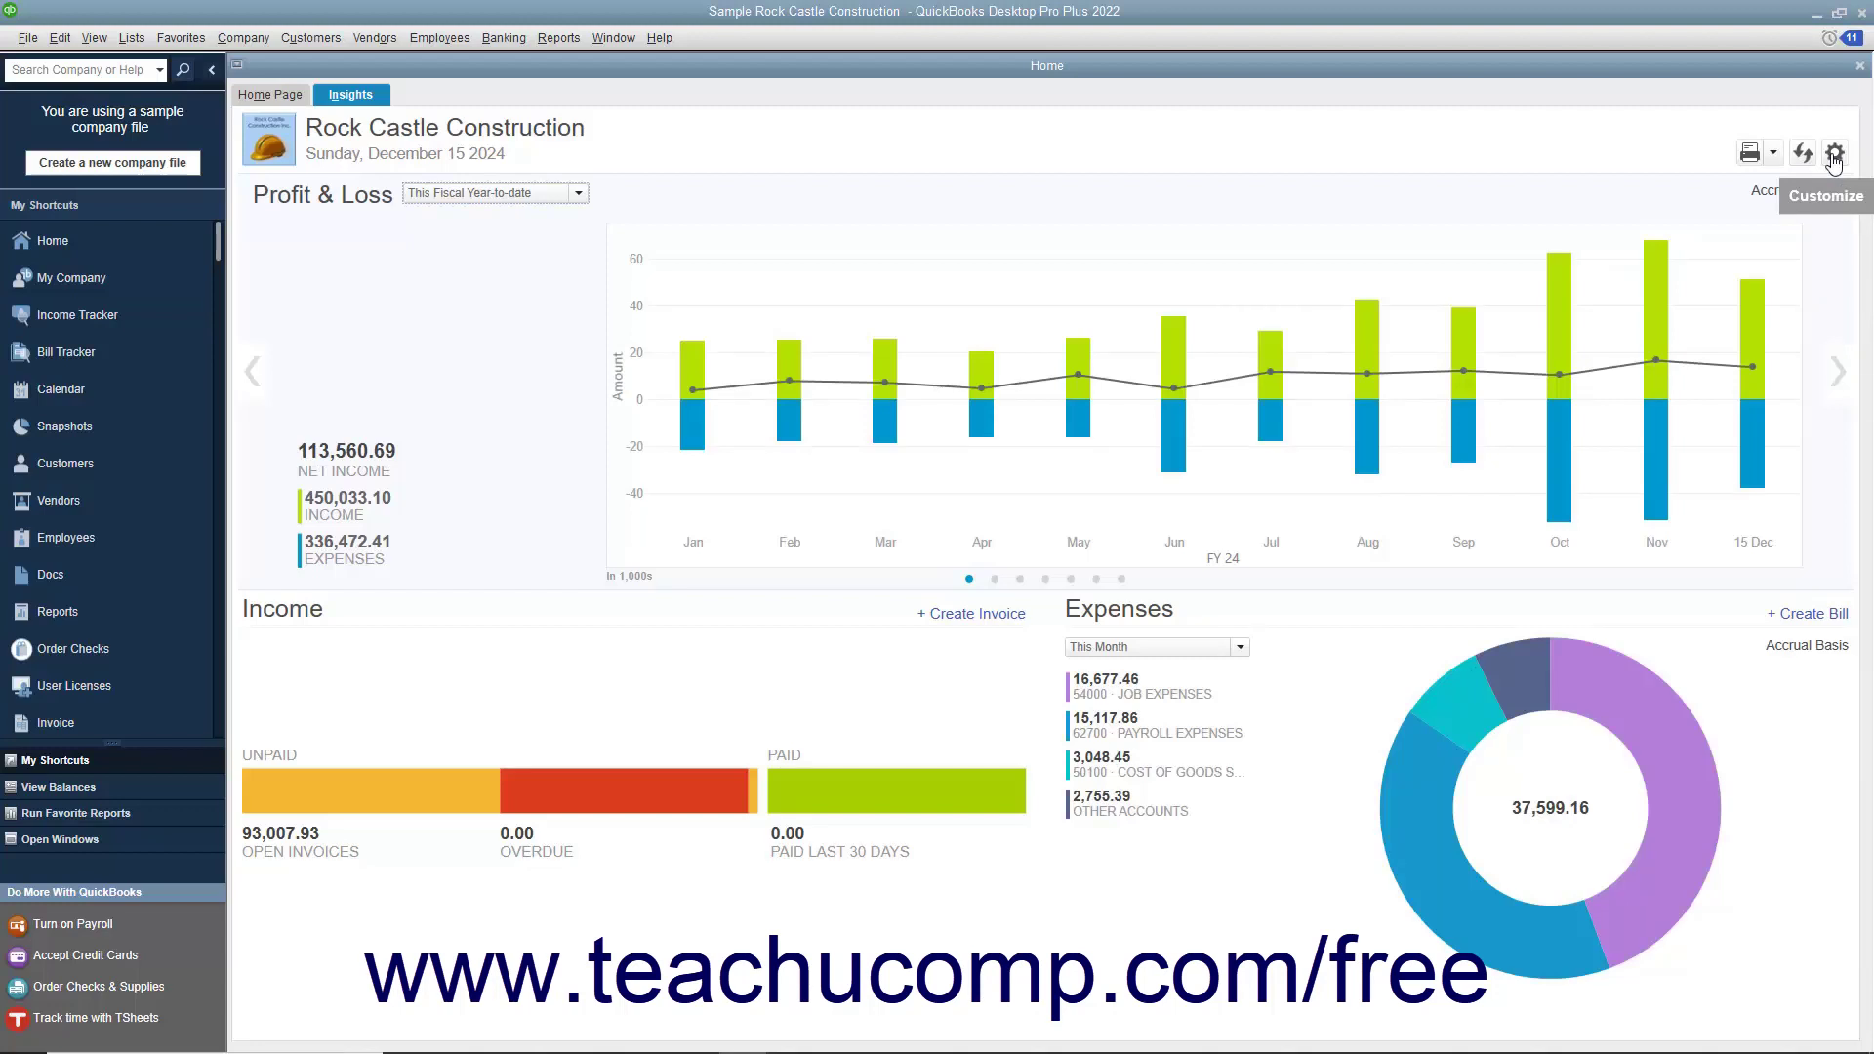
pyautogui.click(1833, 156)
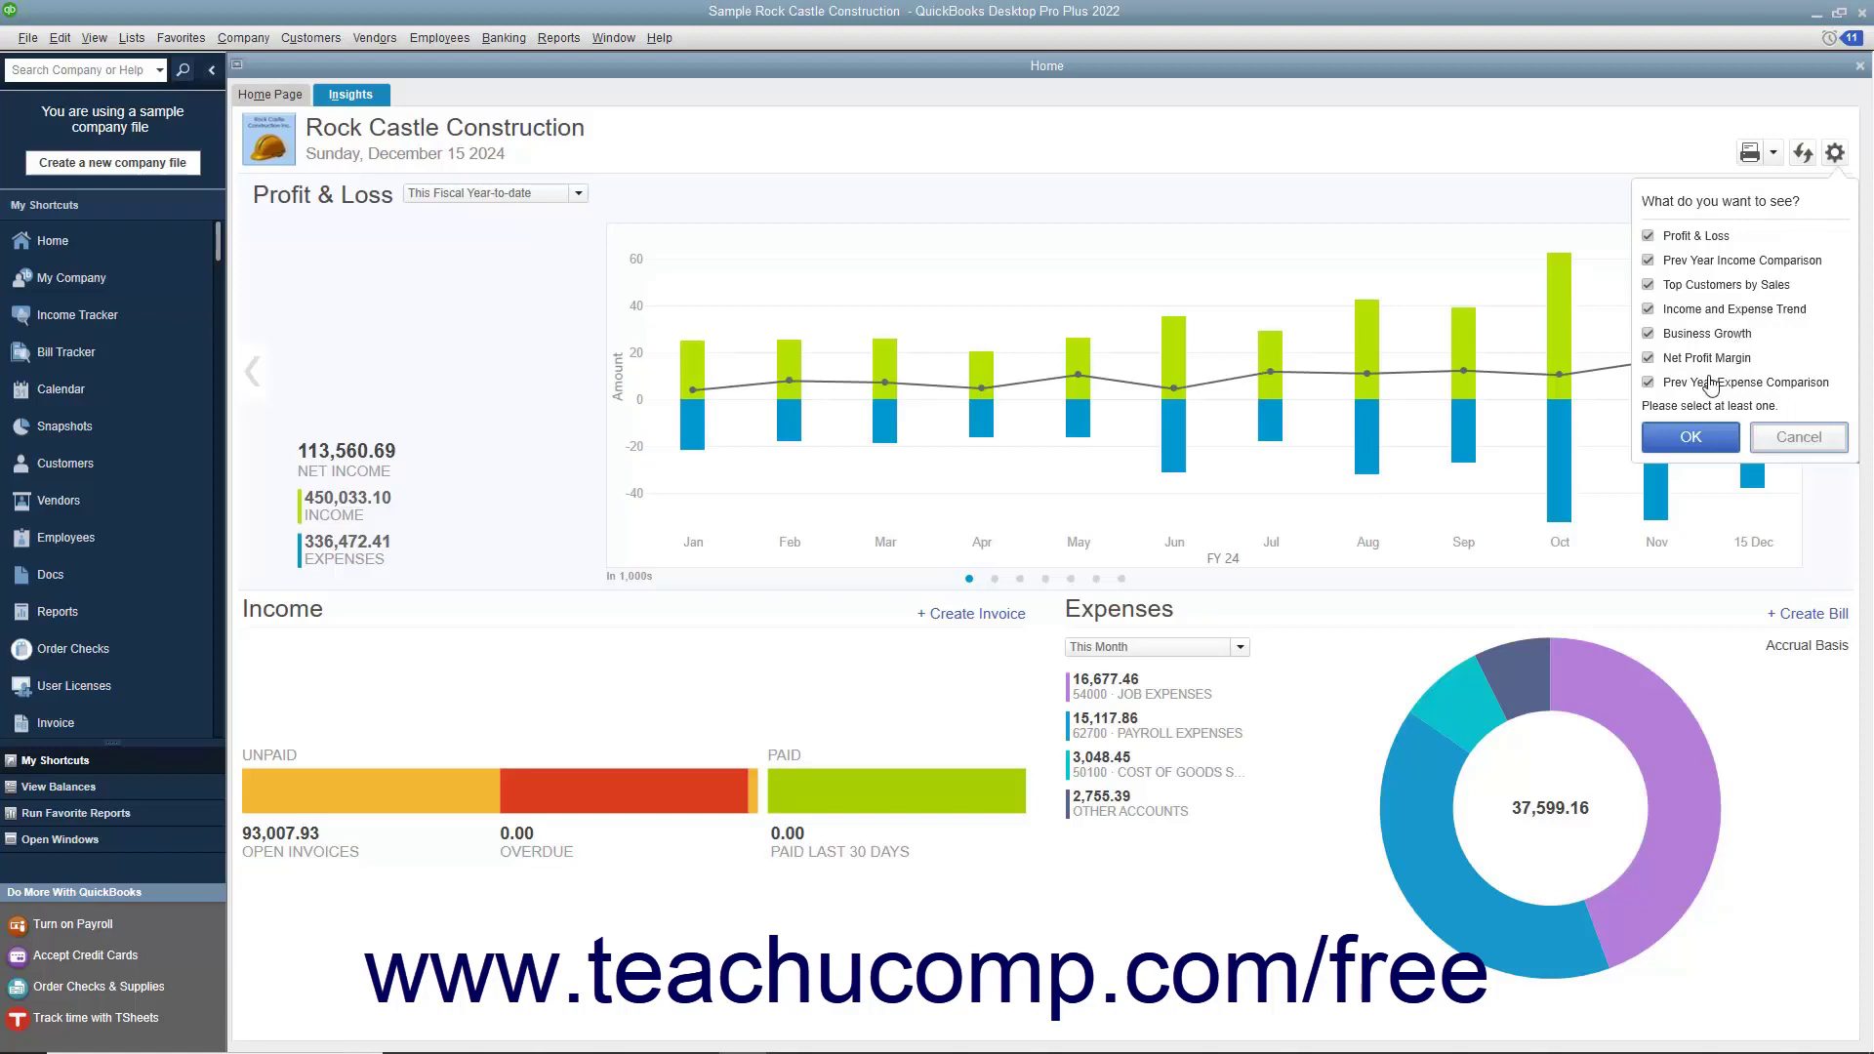
pyautogui.click(1691, 438)
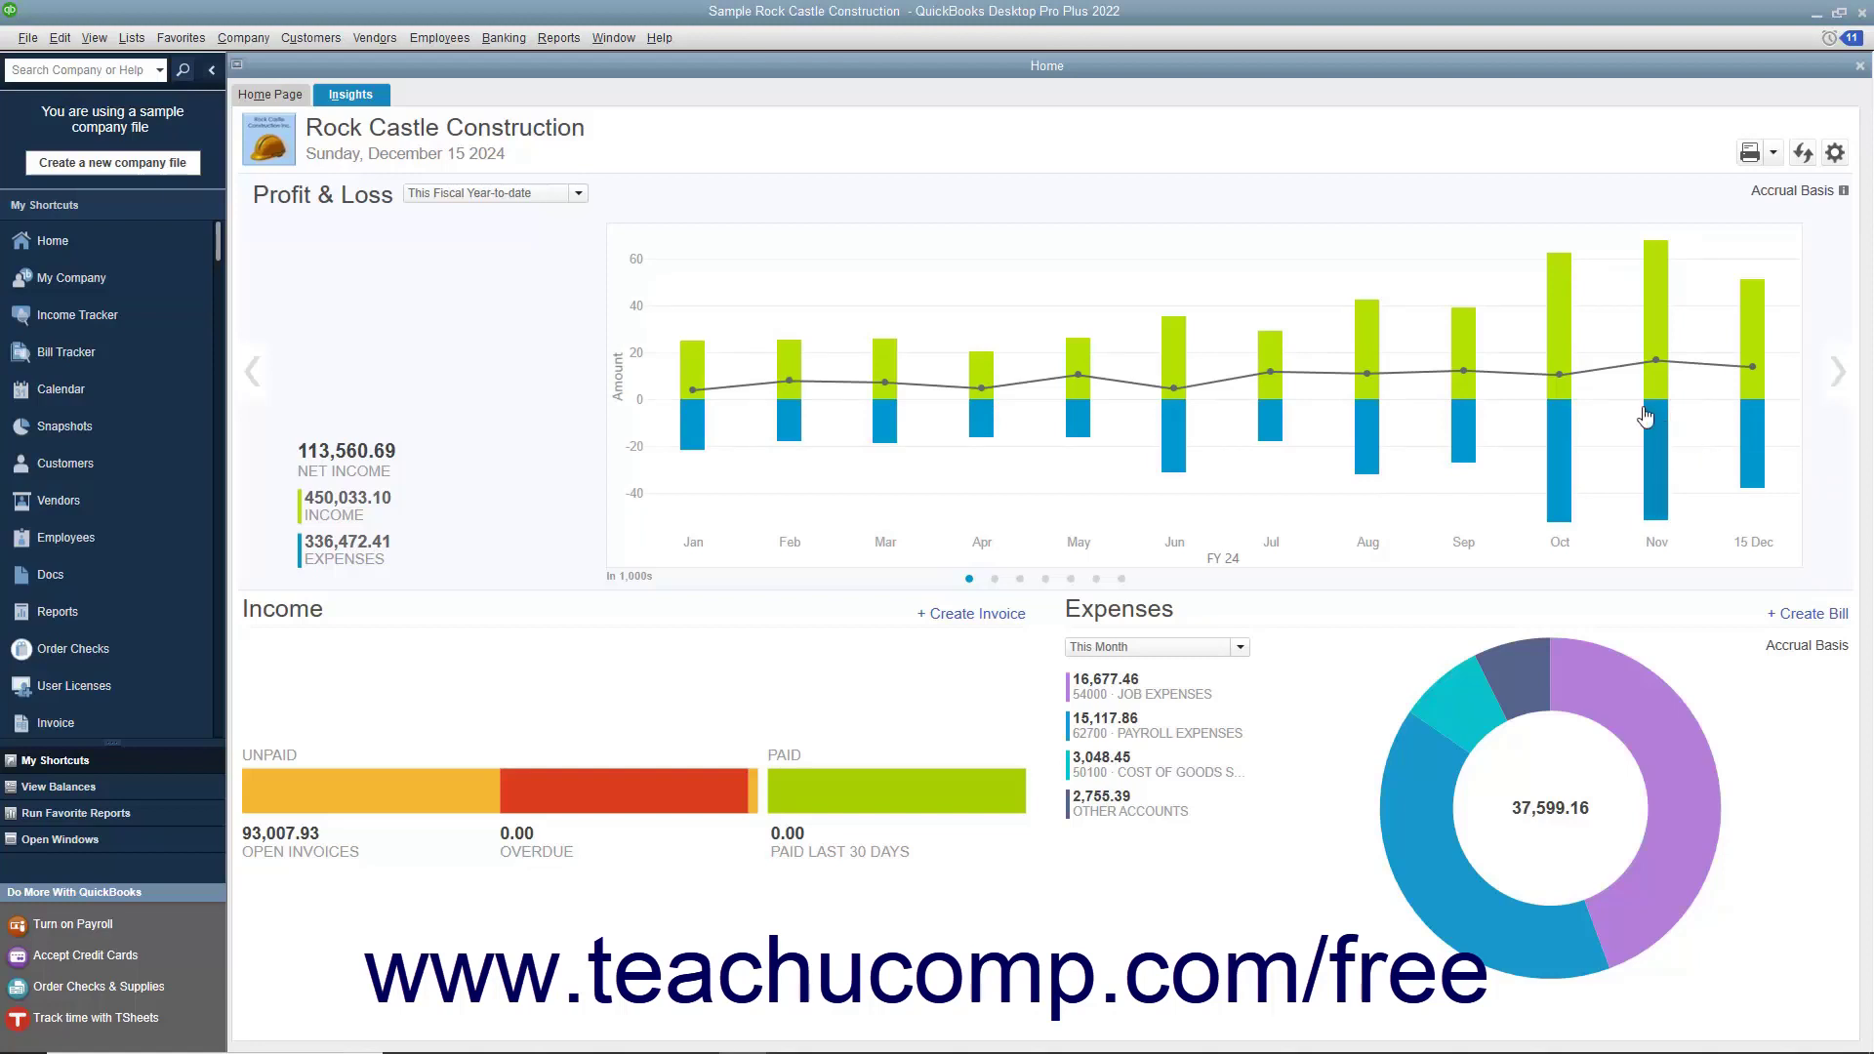
# Step past Prev Year Income Comparison, Top Customers by Sales and Income and Expense Trend to Net Profit Margin
pyautogui.moveTo(690, 401)
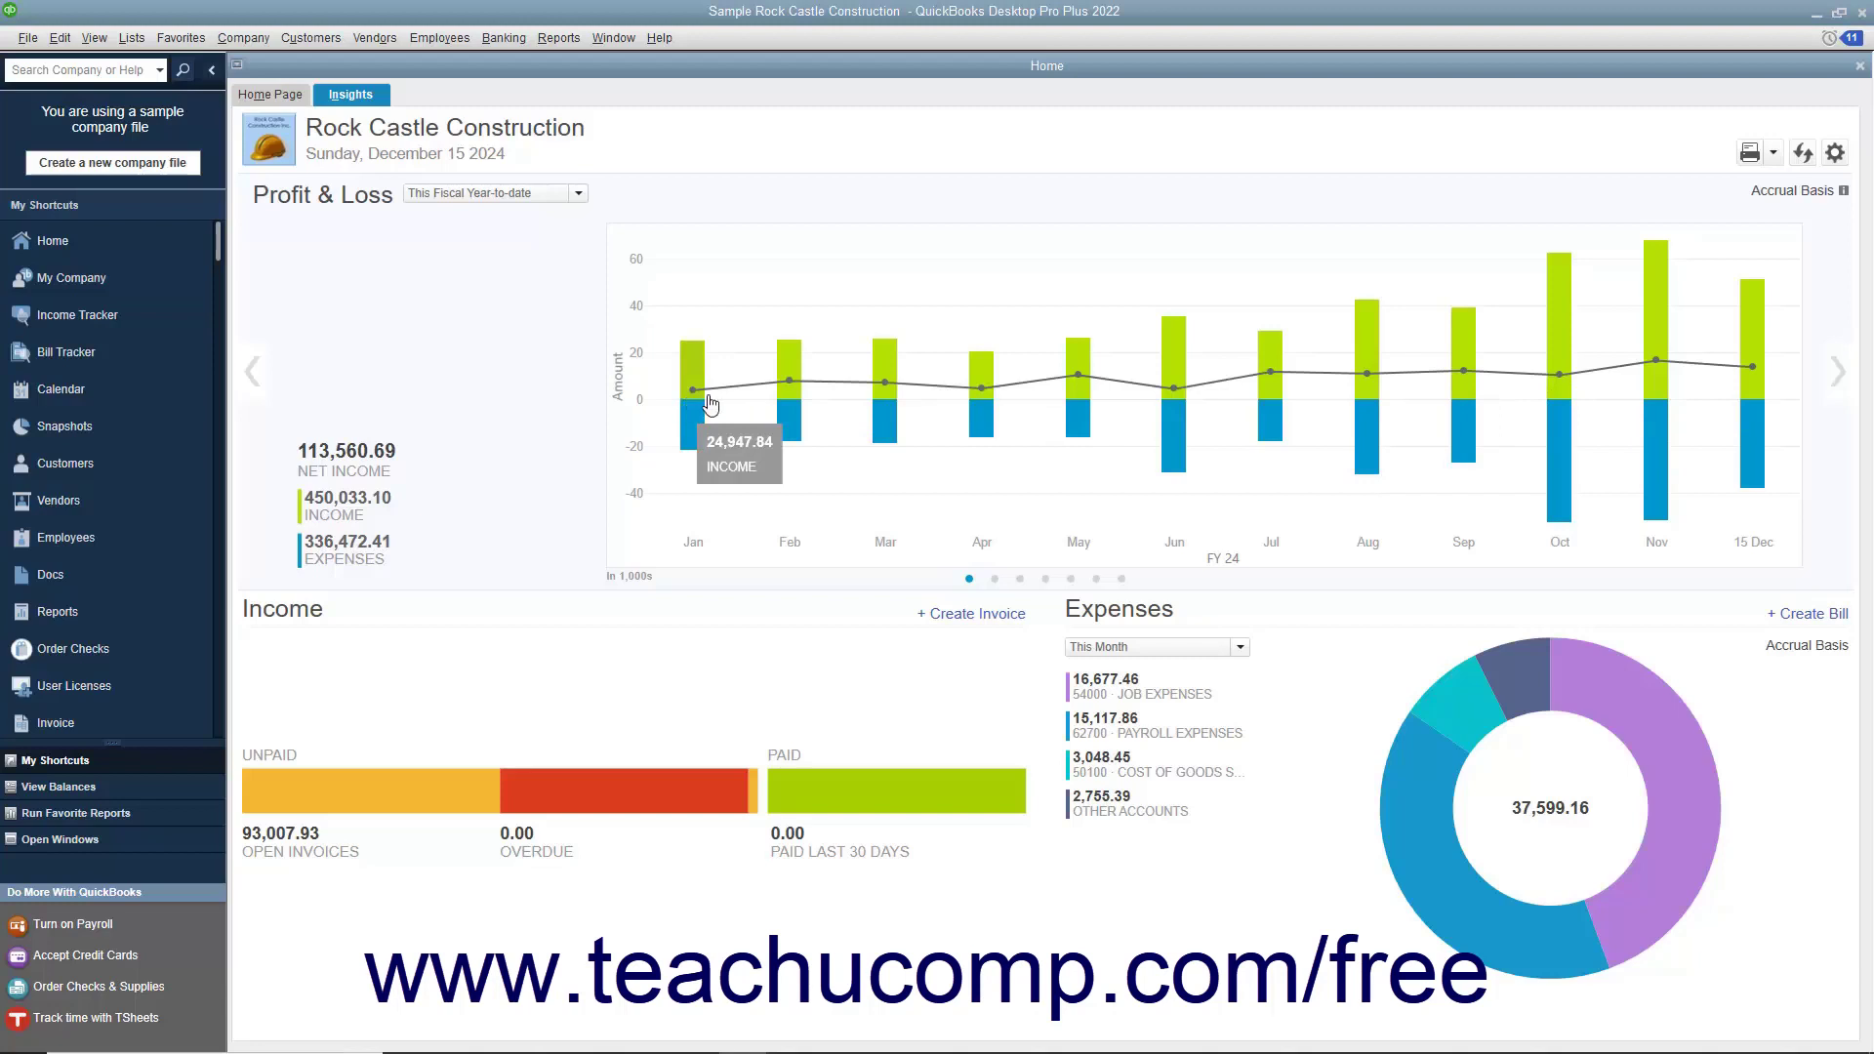
pyautogui.click(1835, 390)
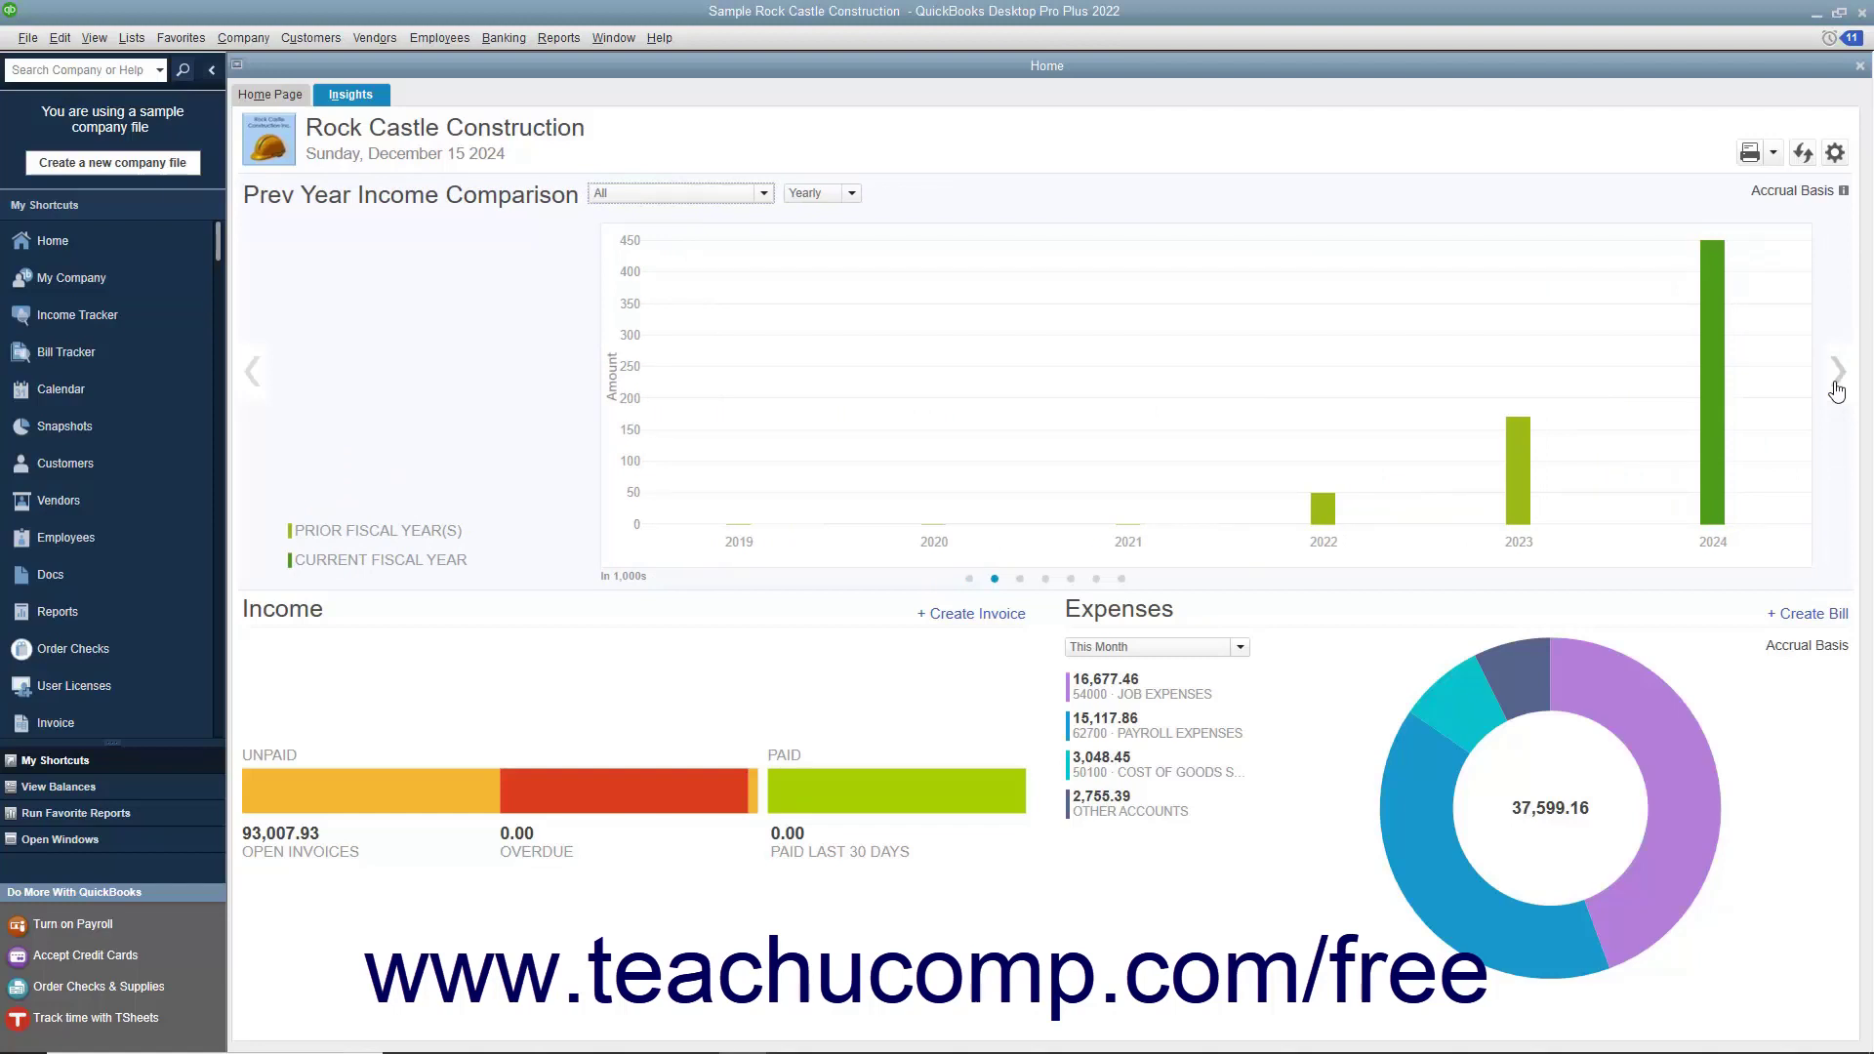
pyautogui.click(1836, 390)
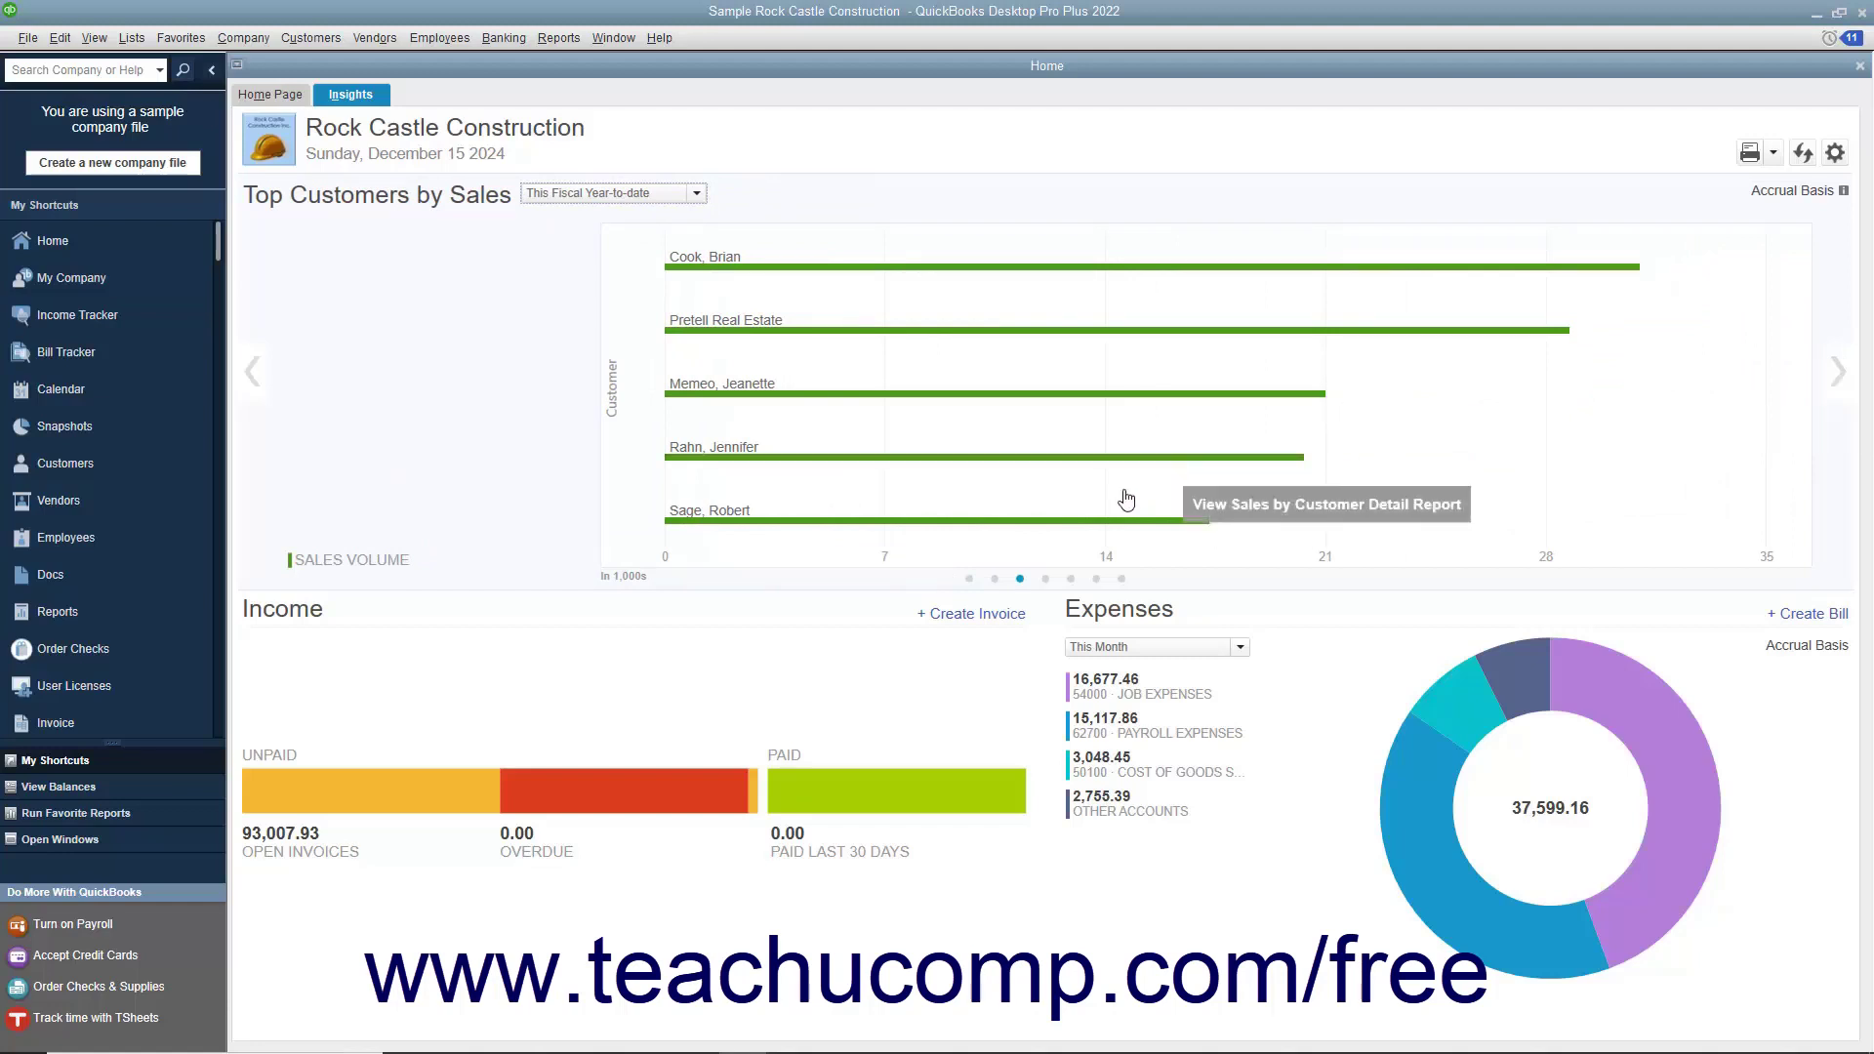
pyautogui.click(1044, 580)
pyautogui.click(1096, 582)
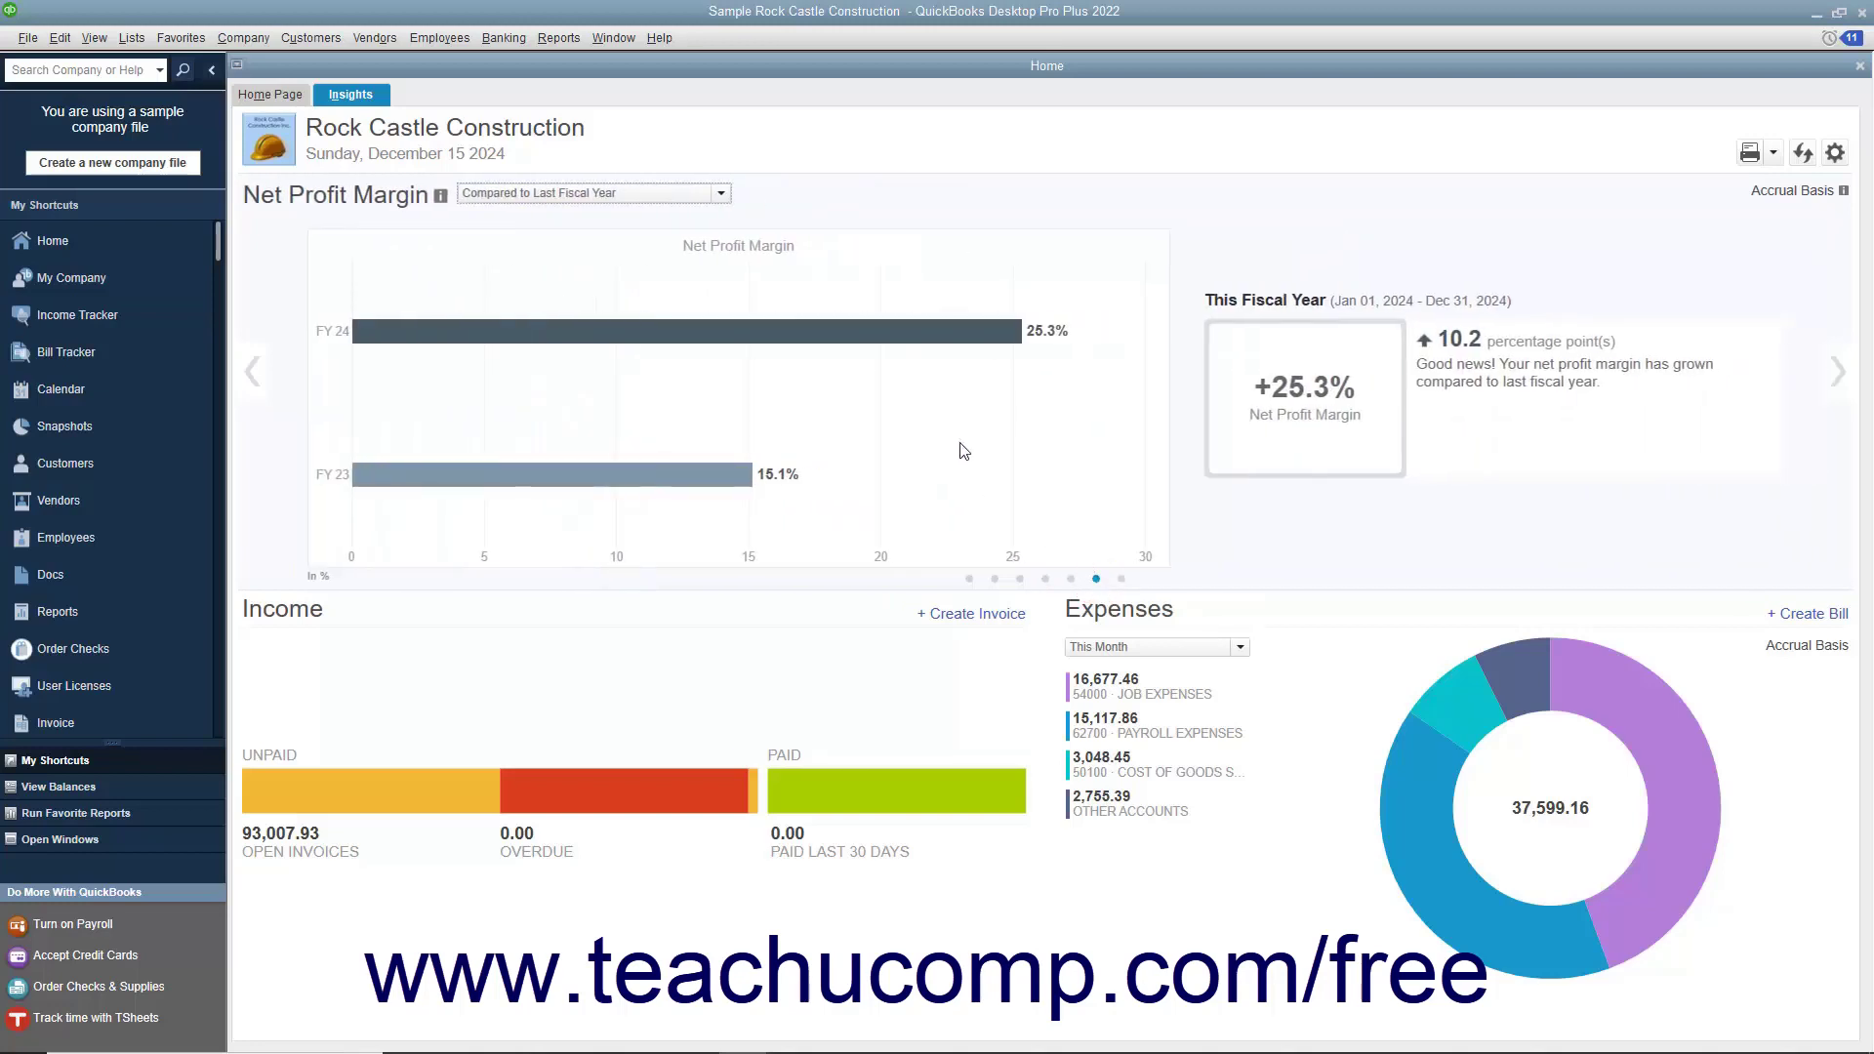
pyautogui.click(723, 194)
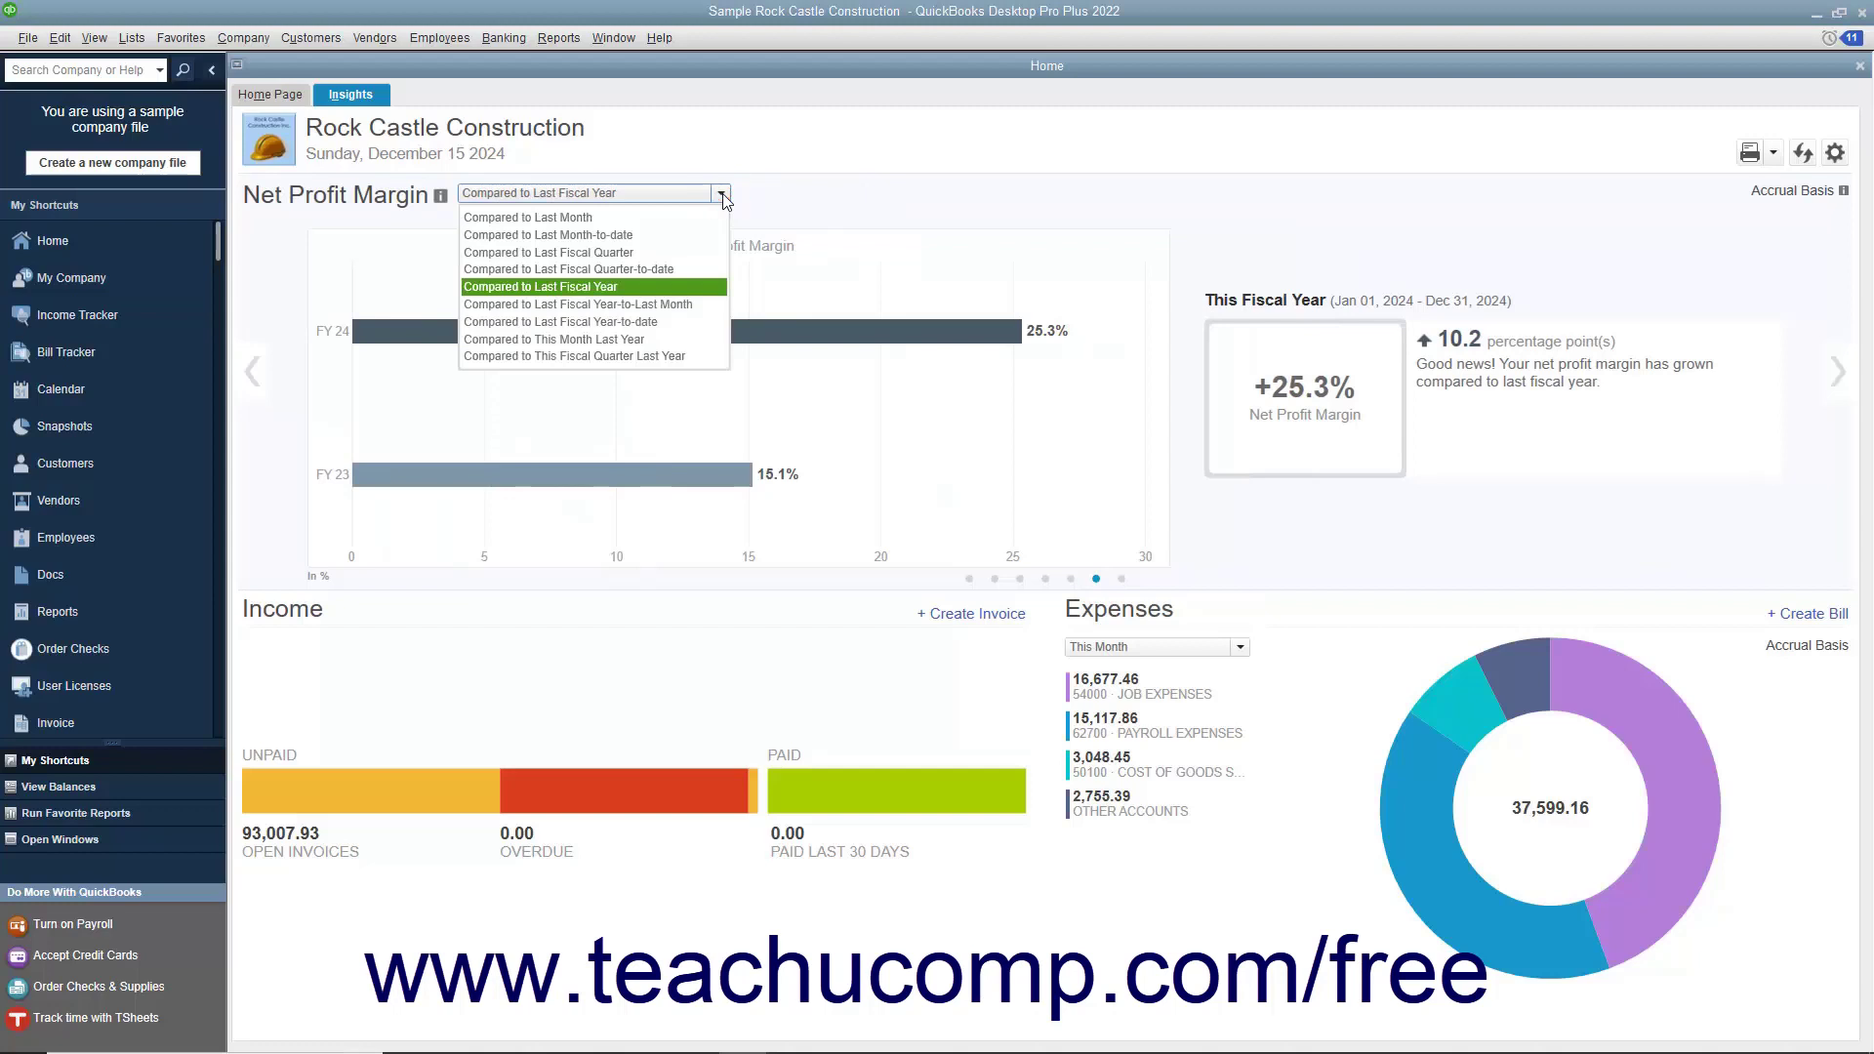
pyautogui.click(722, 194)
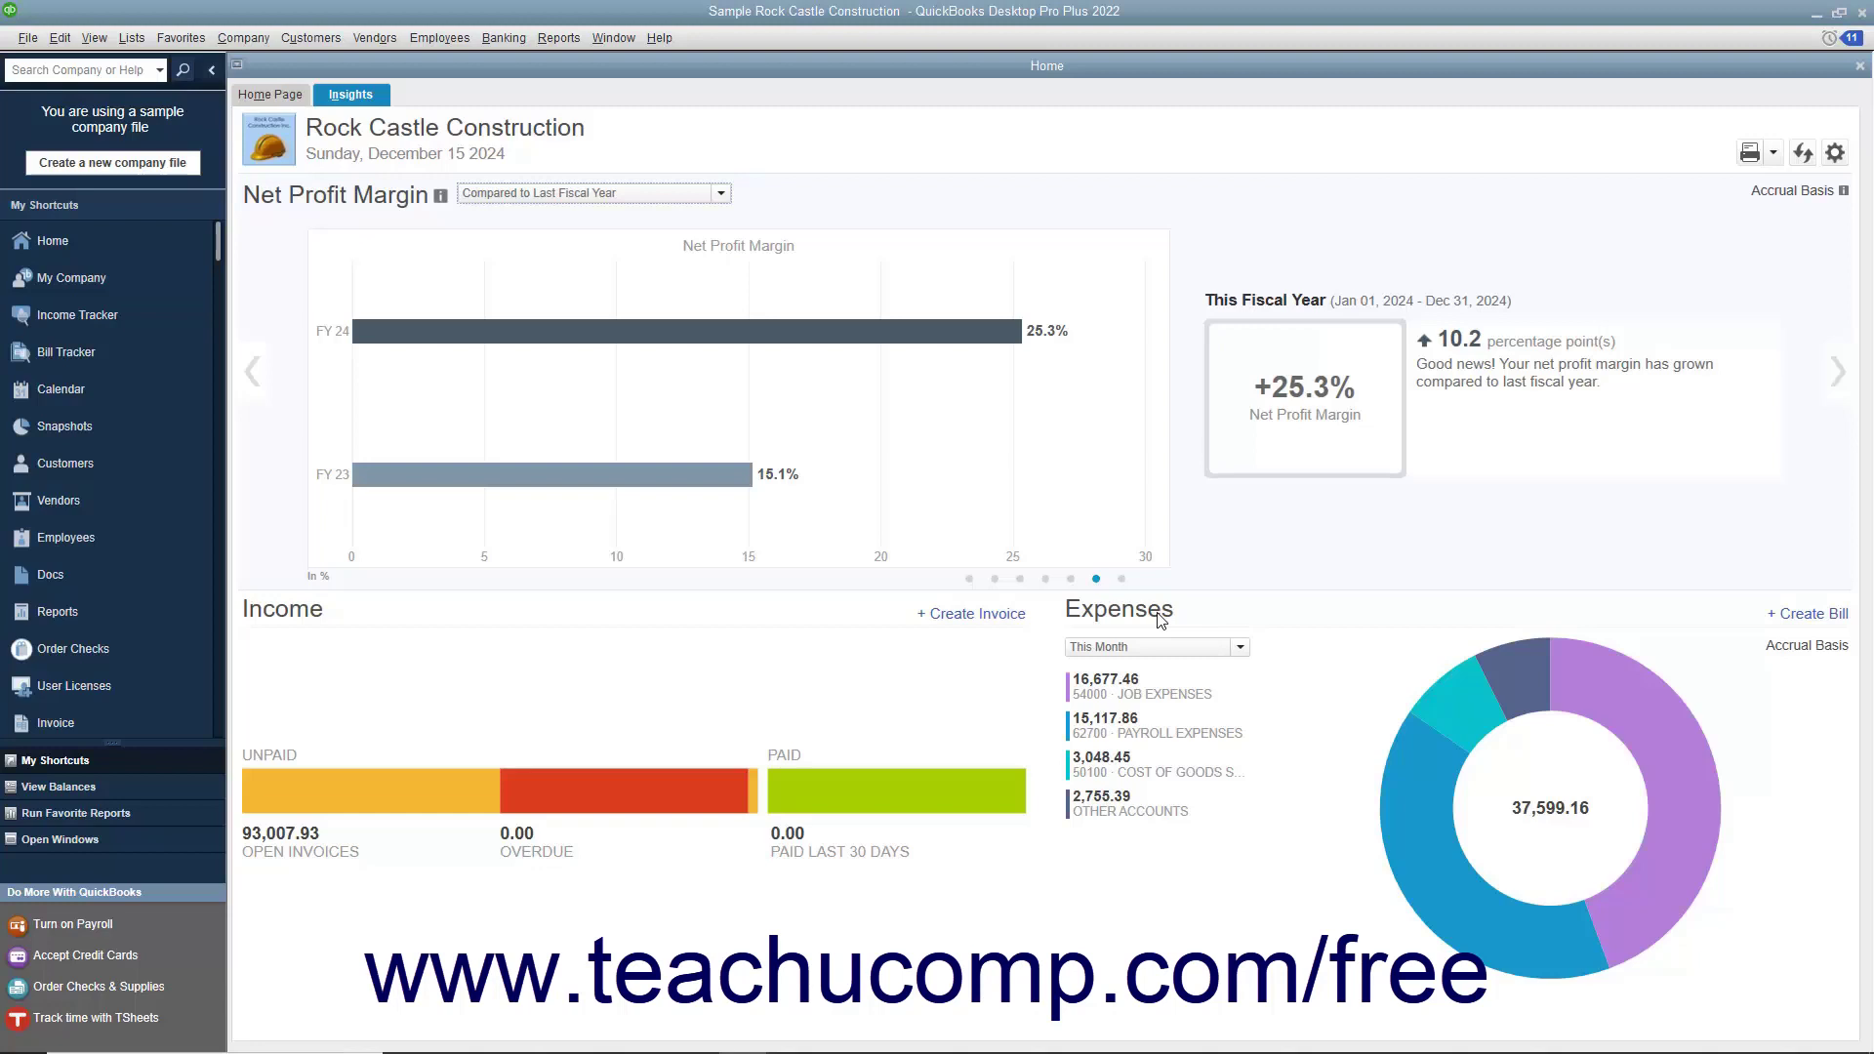
pyautogui.moveTo(1417, 770)
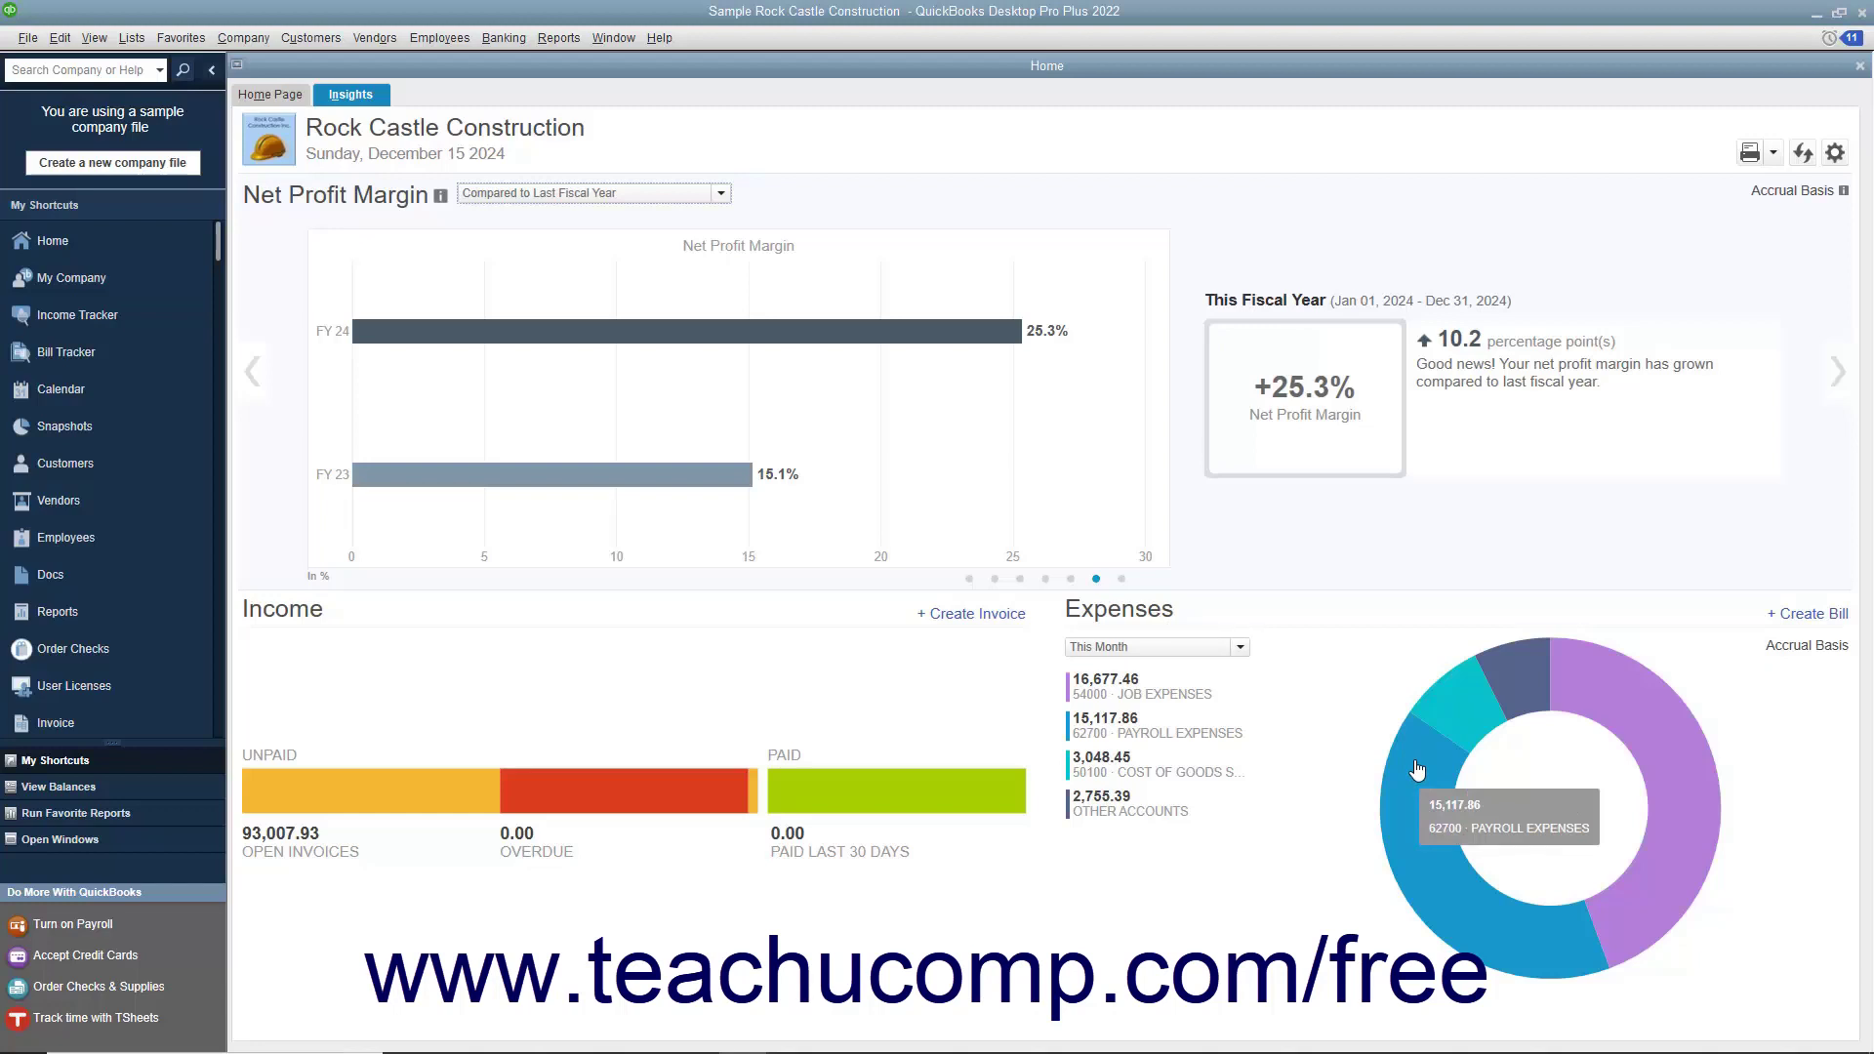
pyautogui.click(1417, 770)
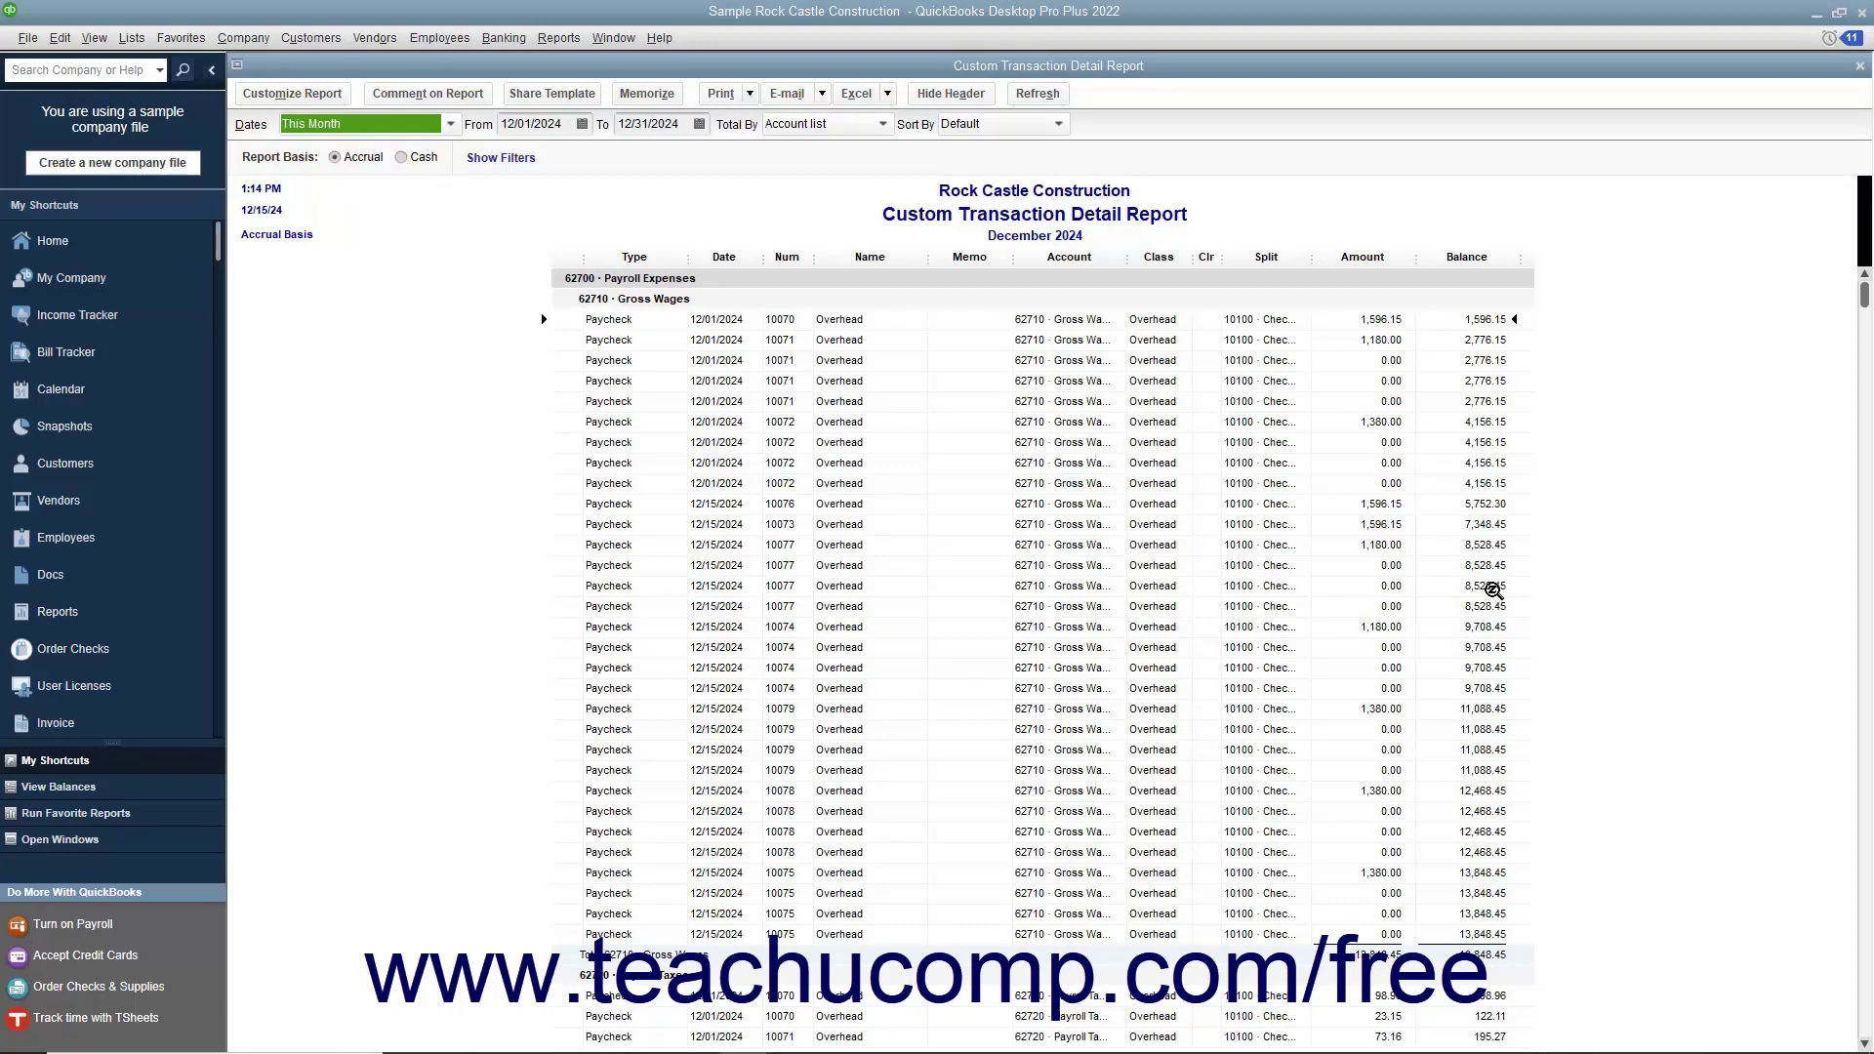
pyautogui.click(1858, 65)
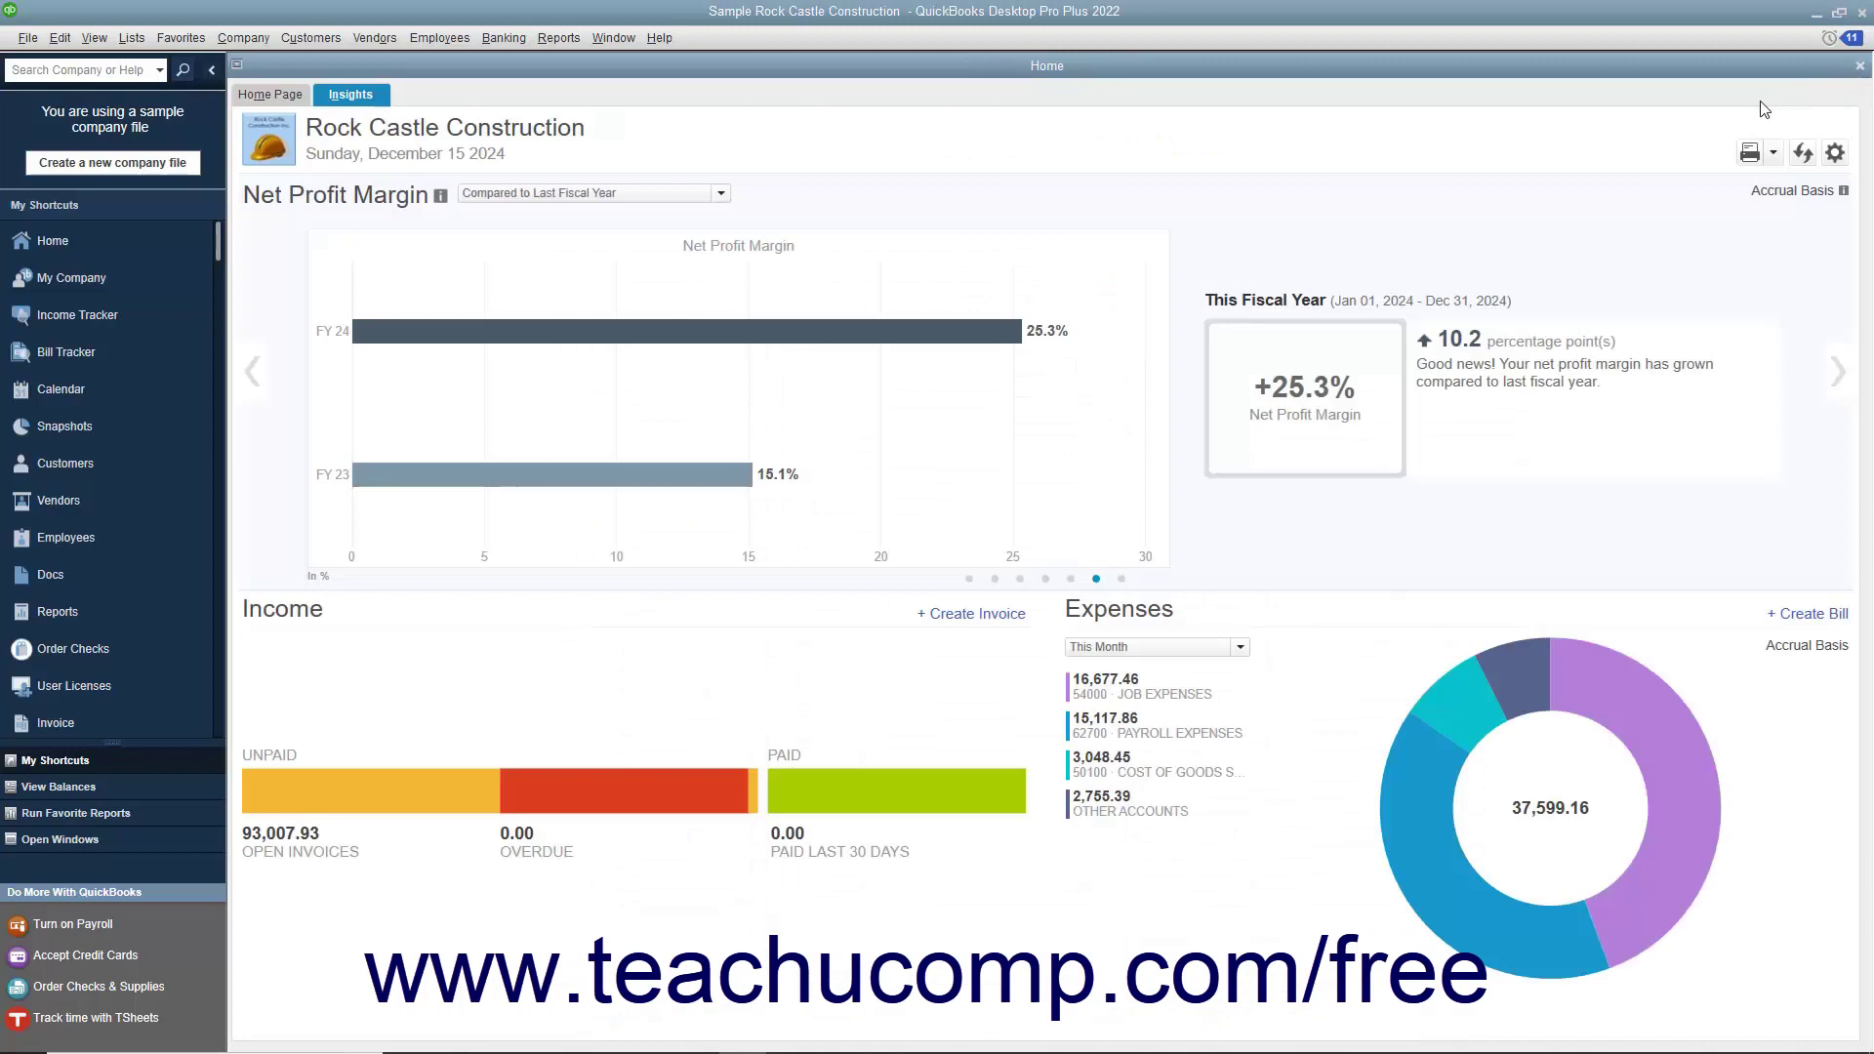
pyautogui.moveTo(736, 770)
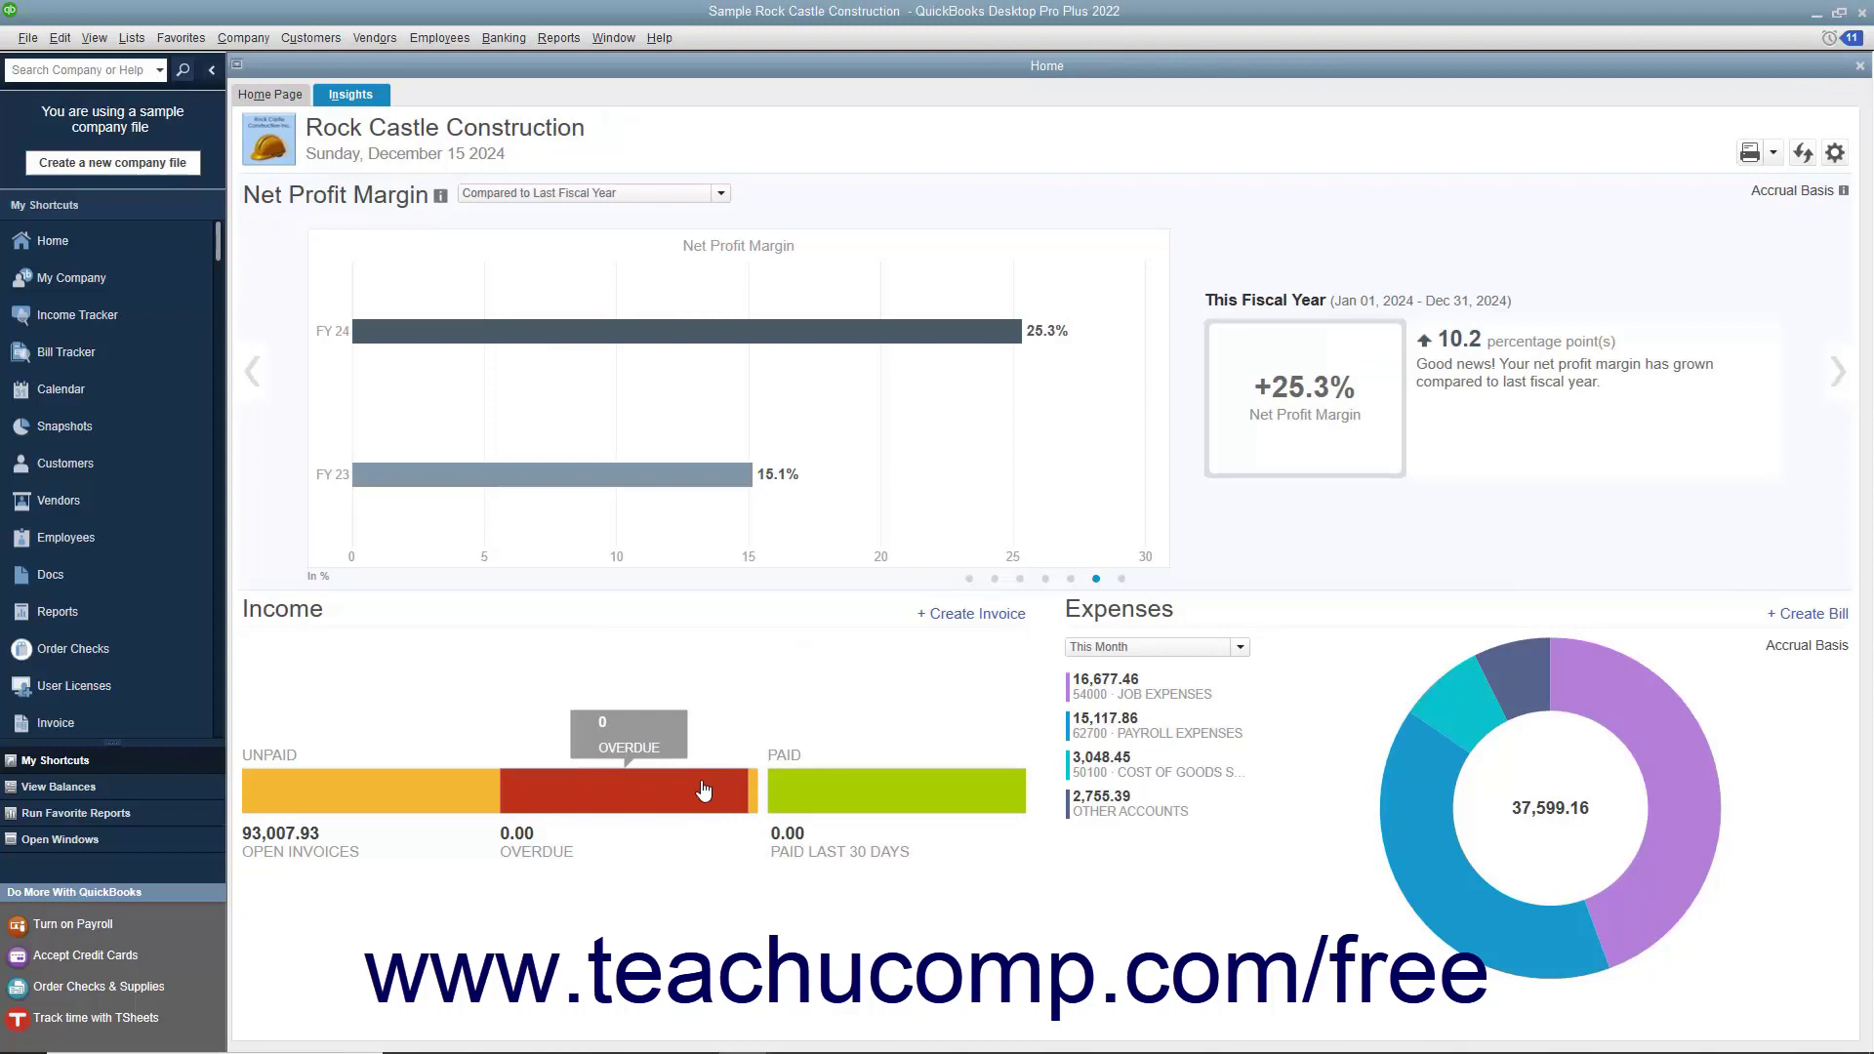
pyautogui.click(702, 789)
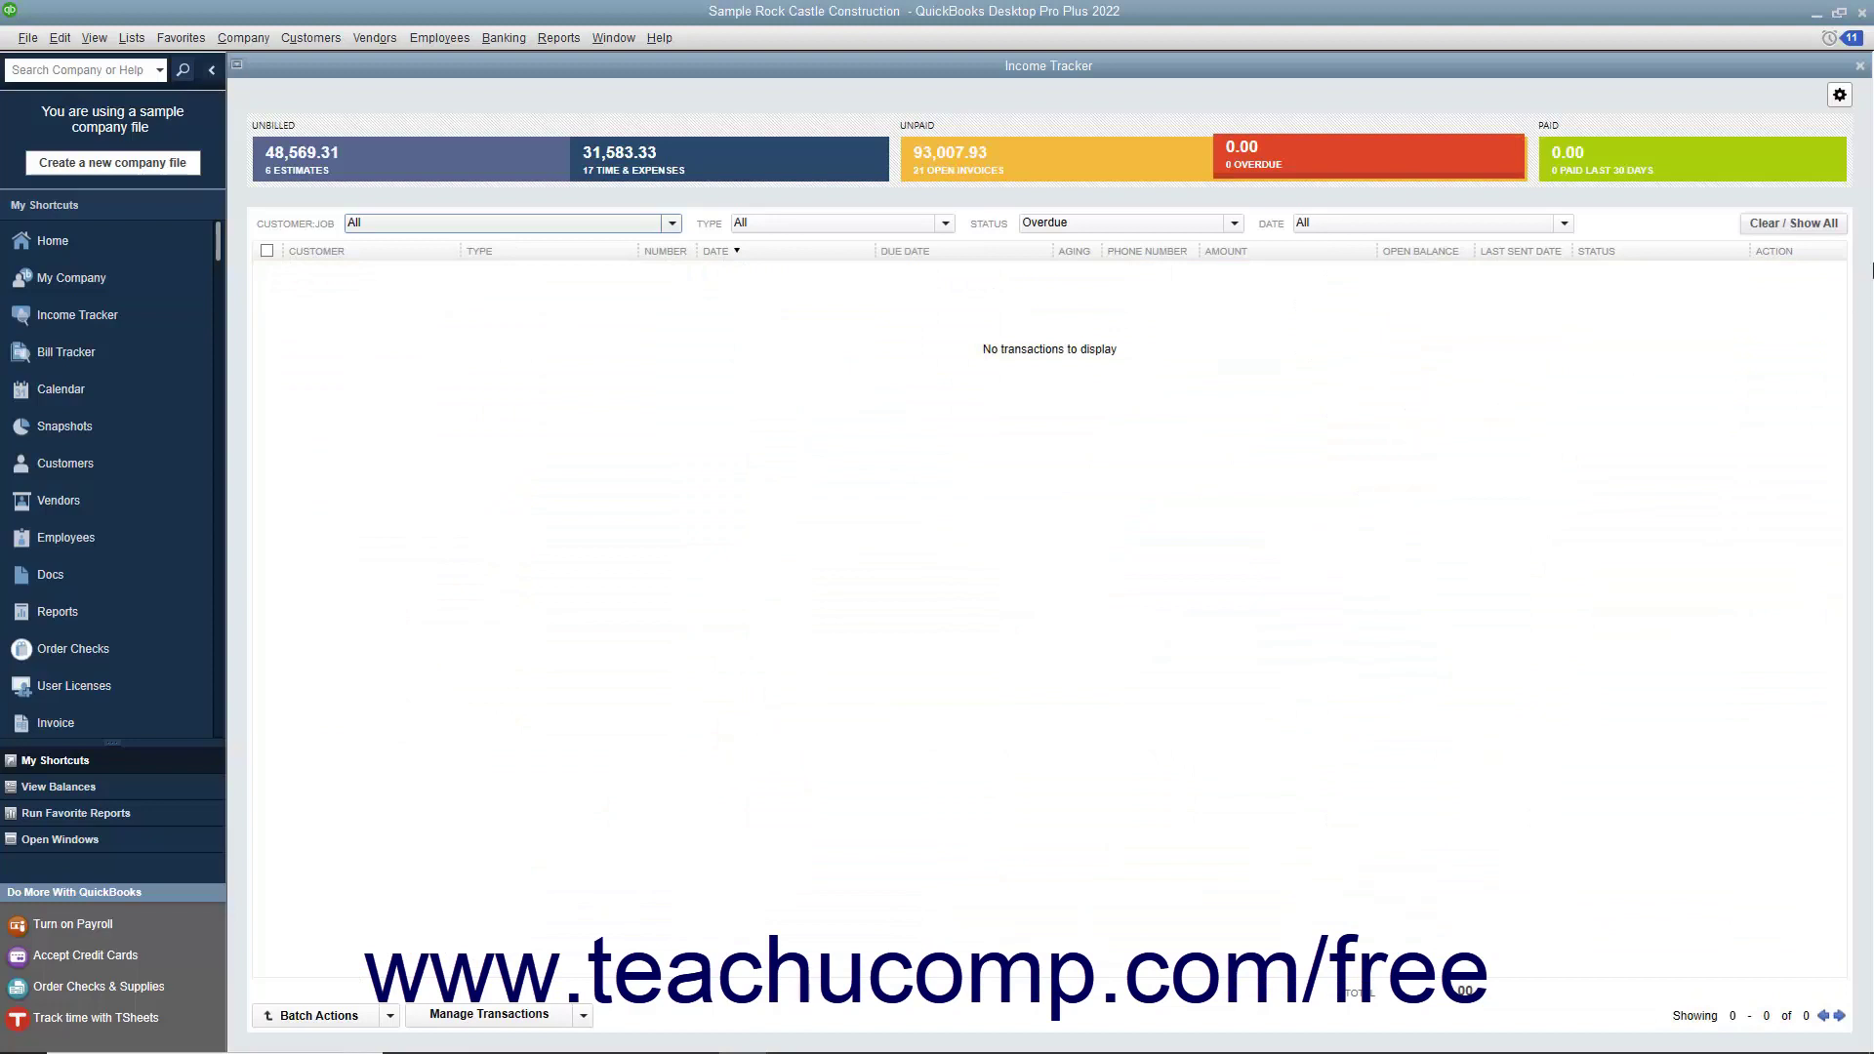
pyautogui.click(1860, 66)
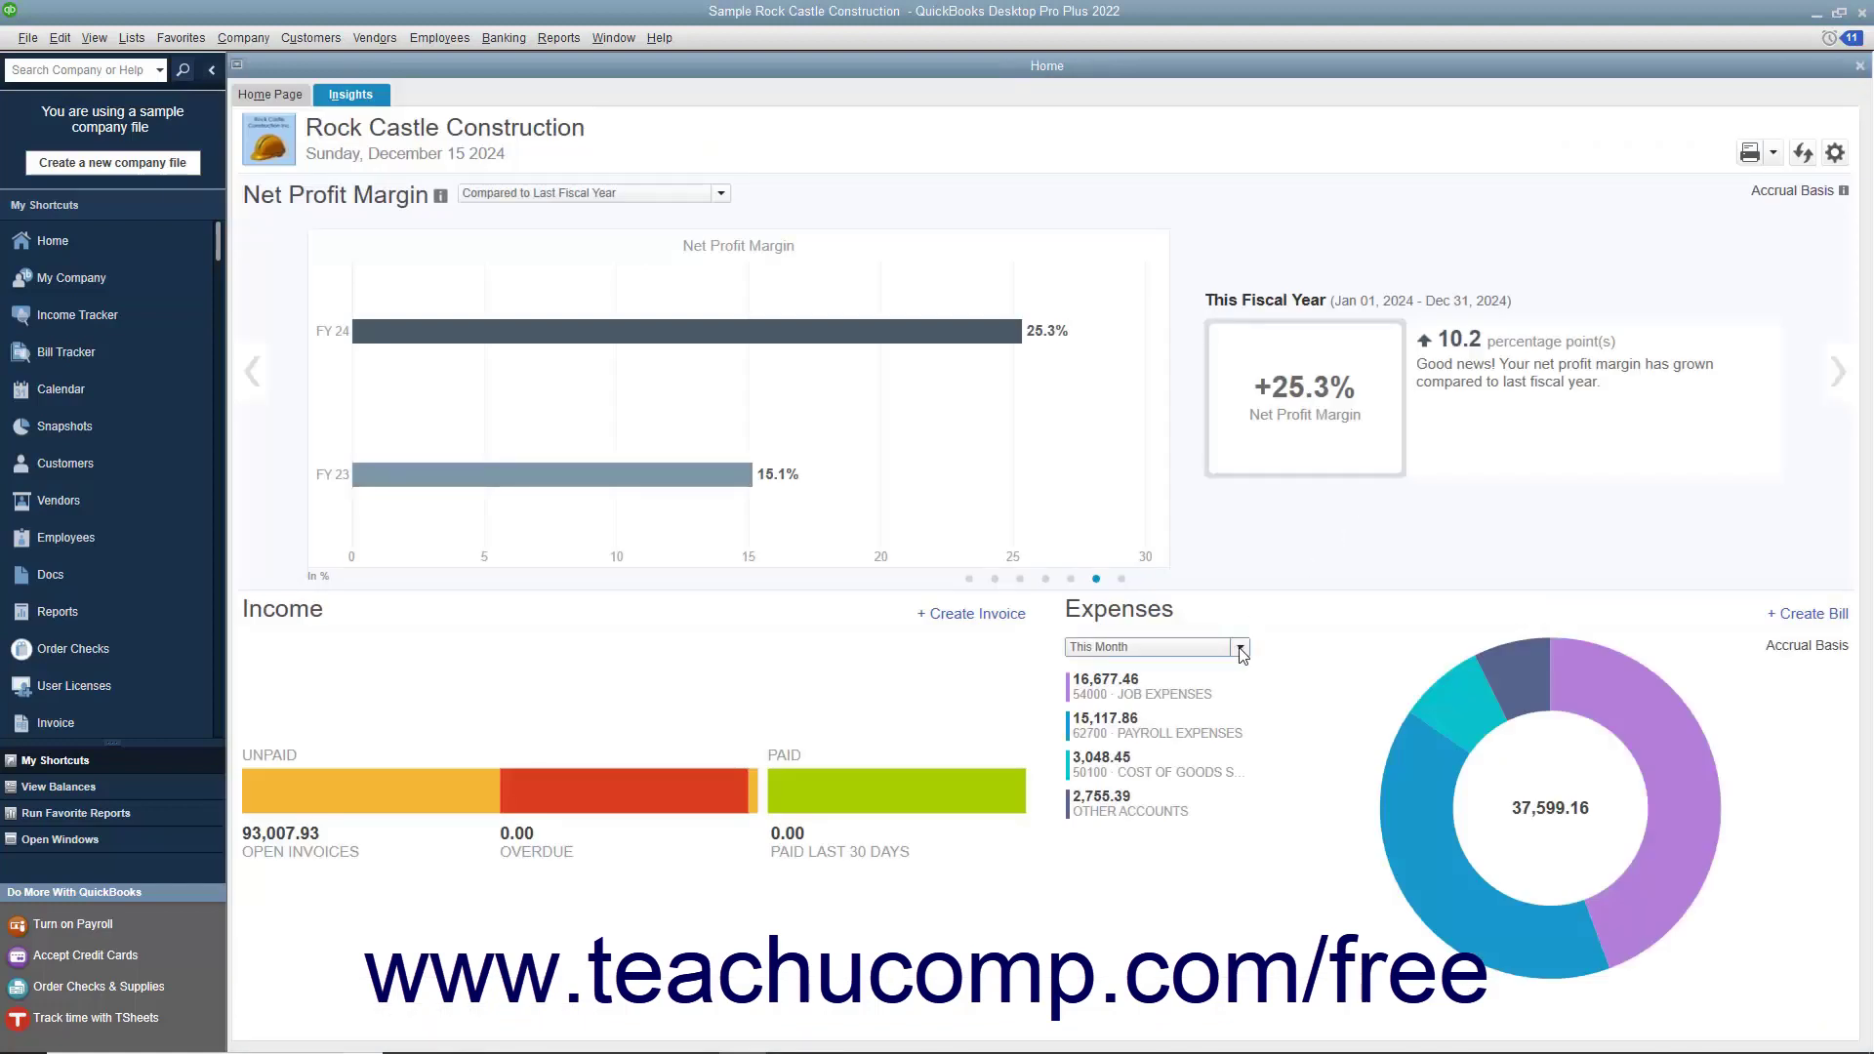
# Keep the Expenses period at This Month, open and discard a blank bill, then open invoice 1100
pyautogui.click(1241, 649)
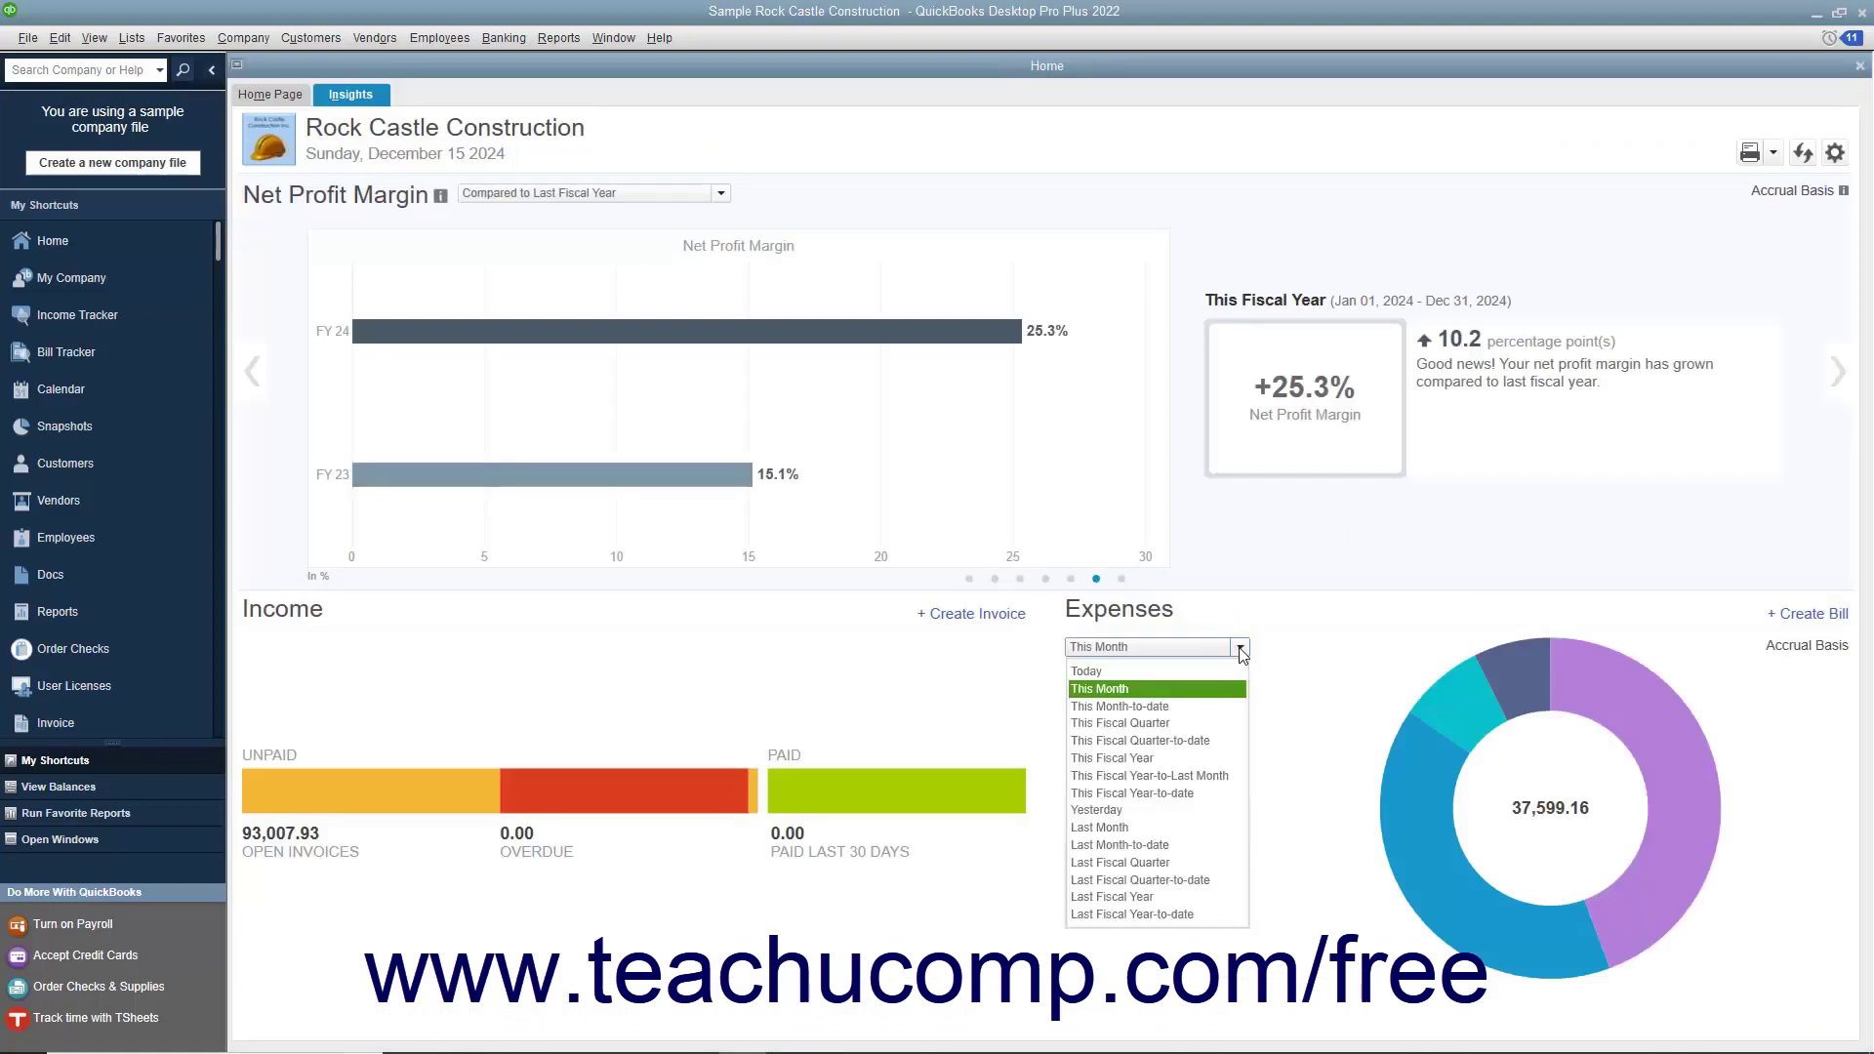
pyautogui.click(1240, 649)
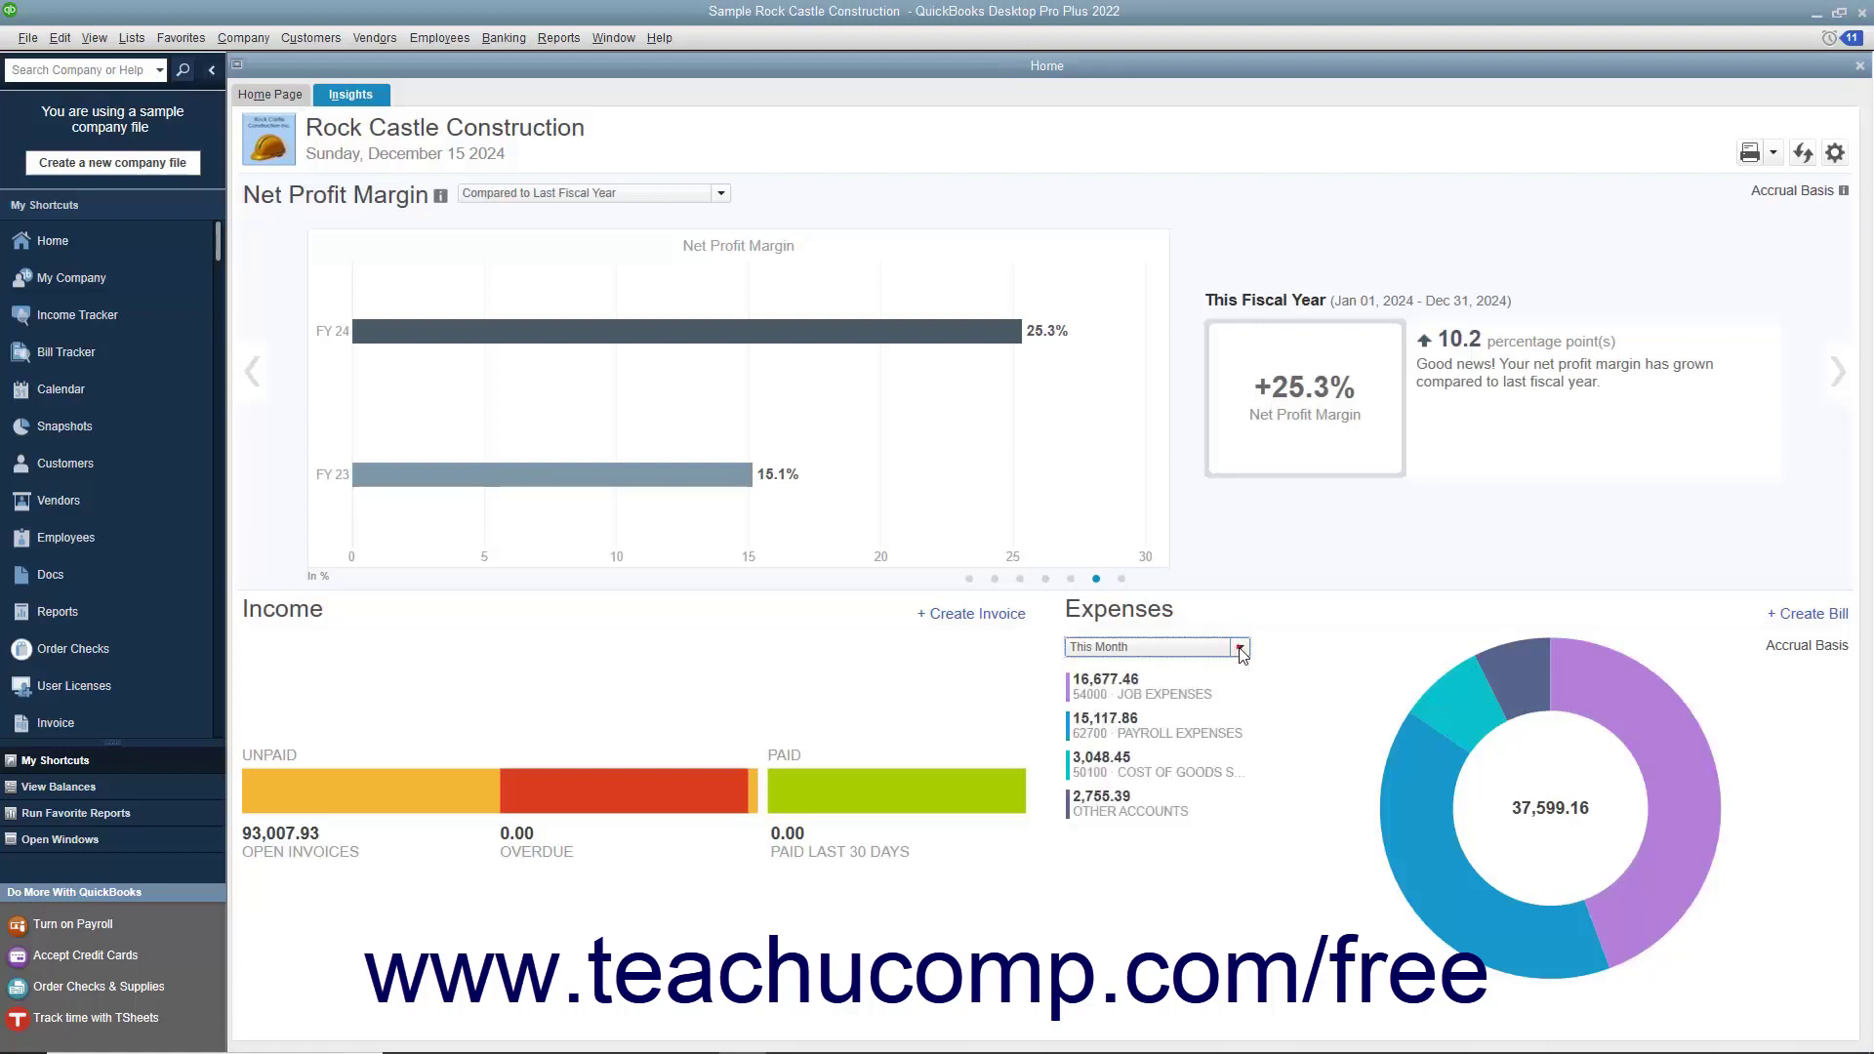
pyautogui.click(1802, 619)
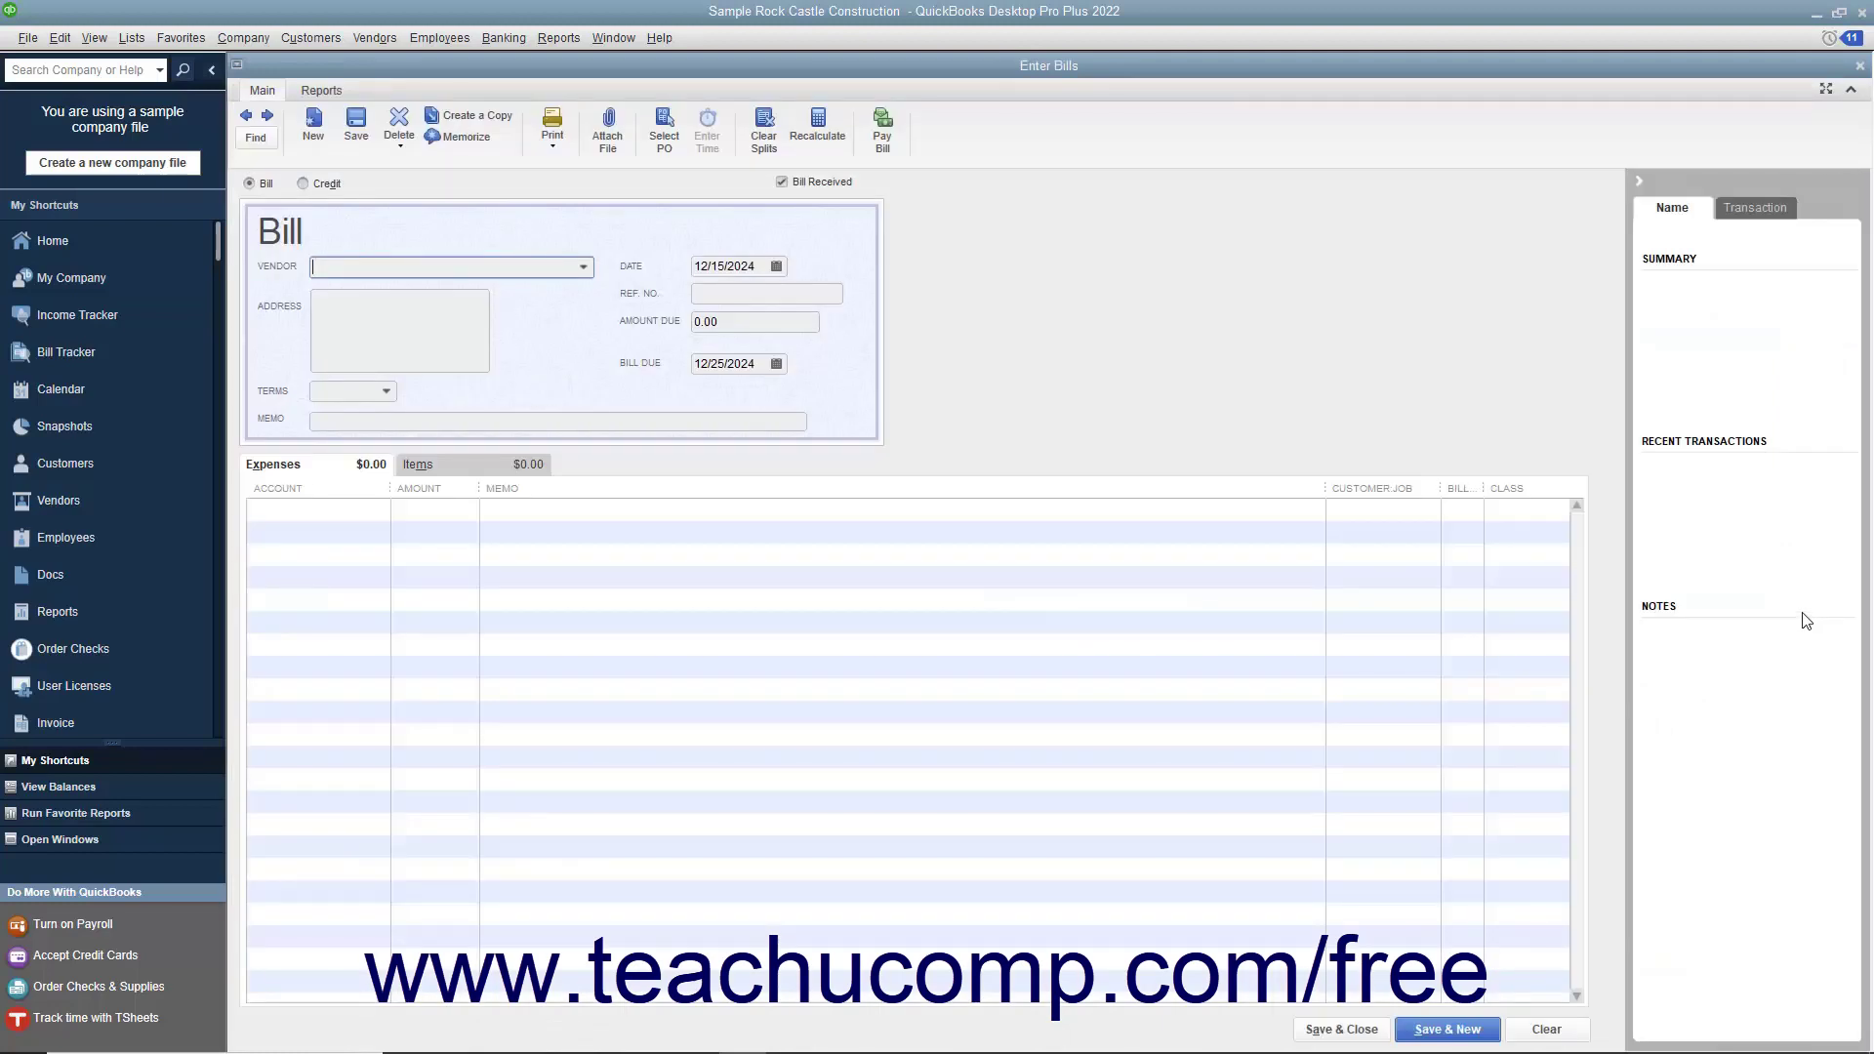
pyautogui.click(1859, 67)
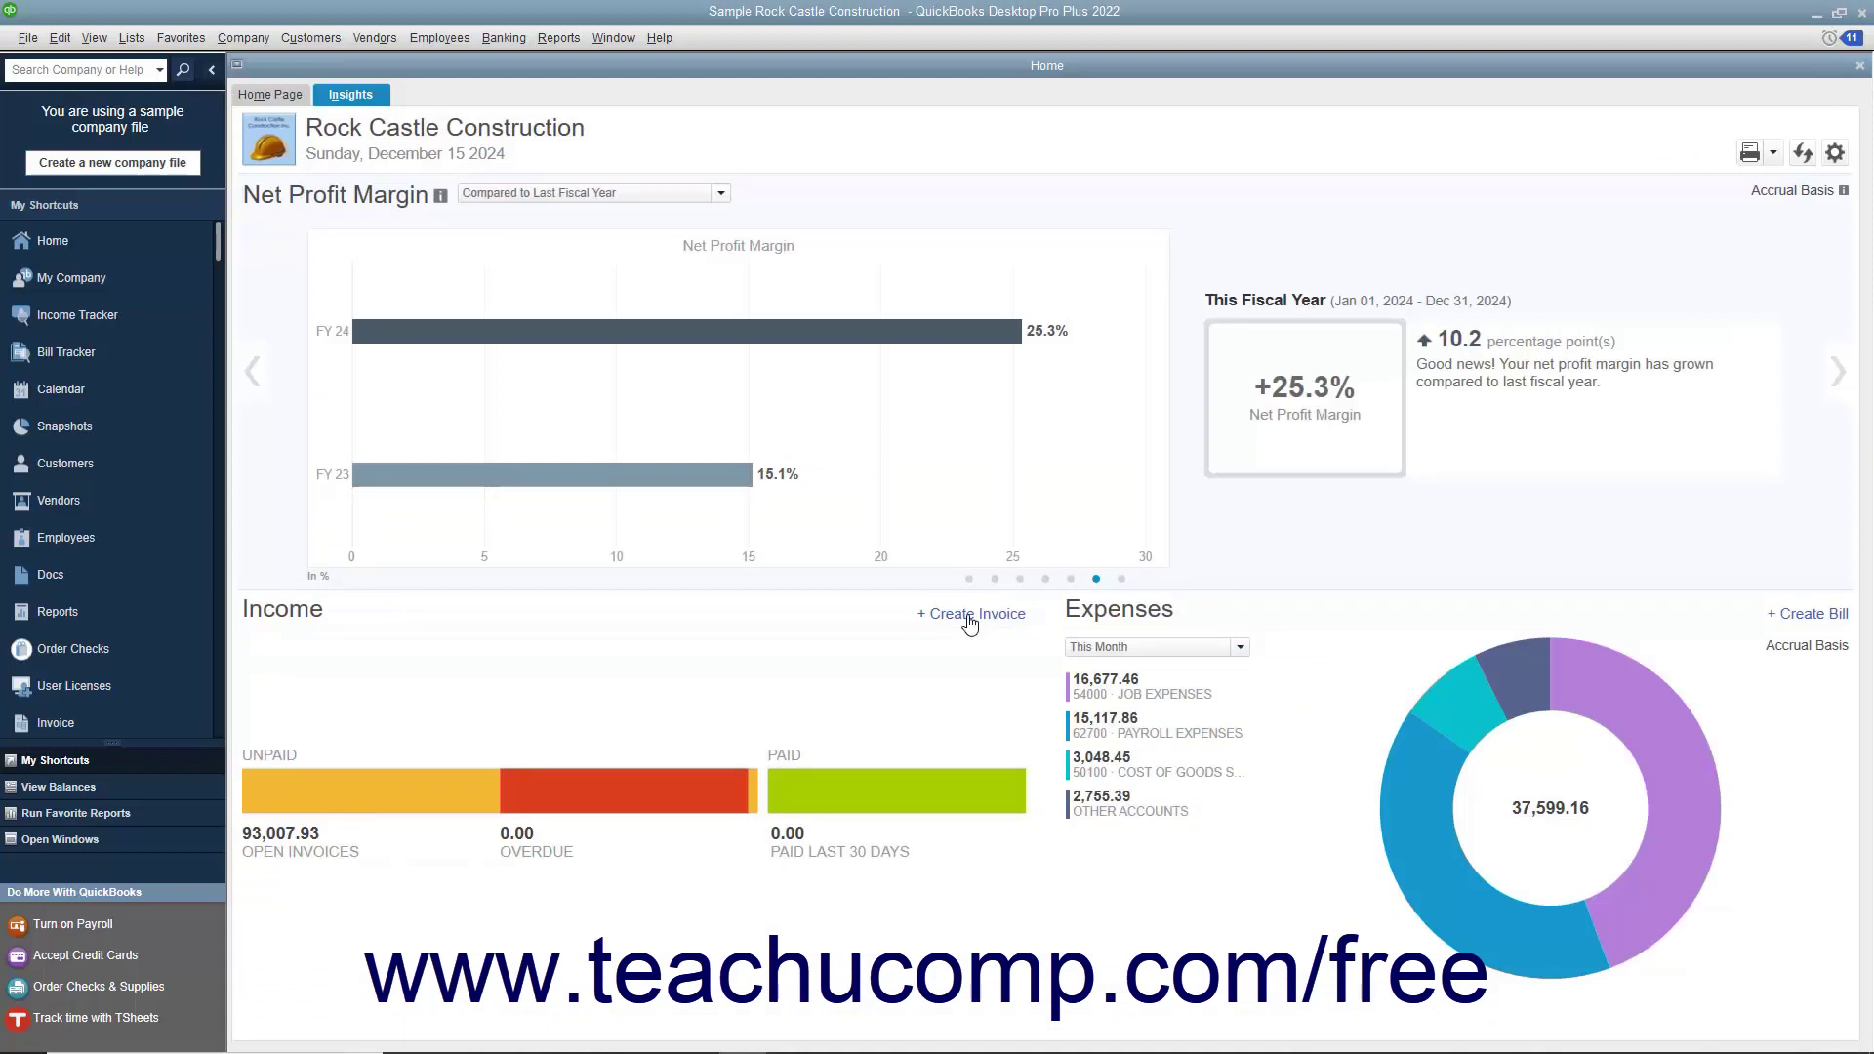
pyautogui.click(969, 617)
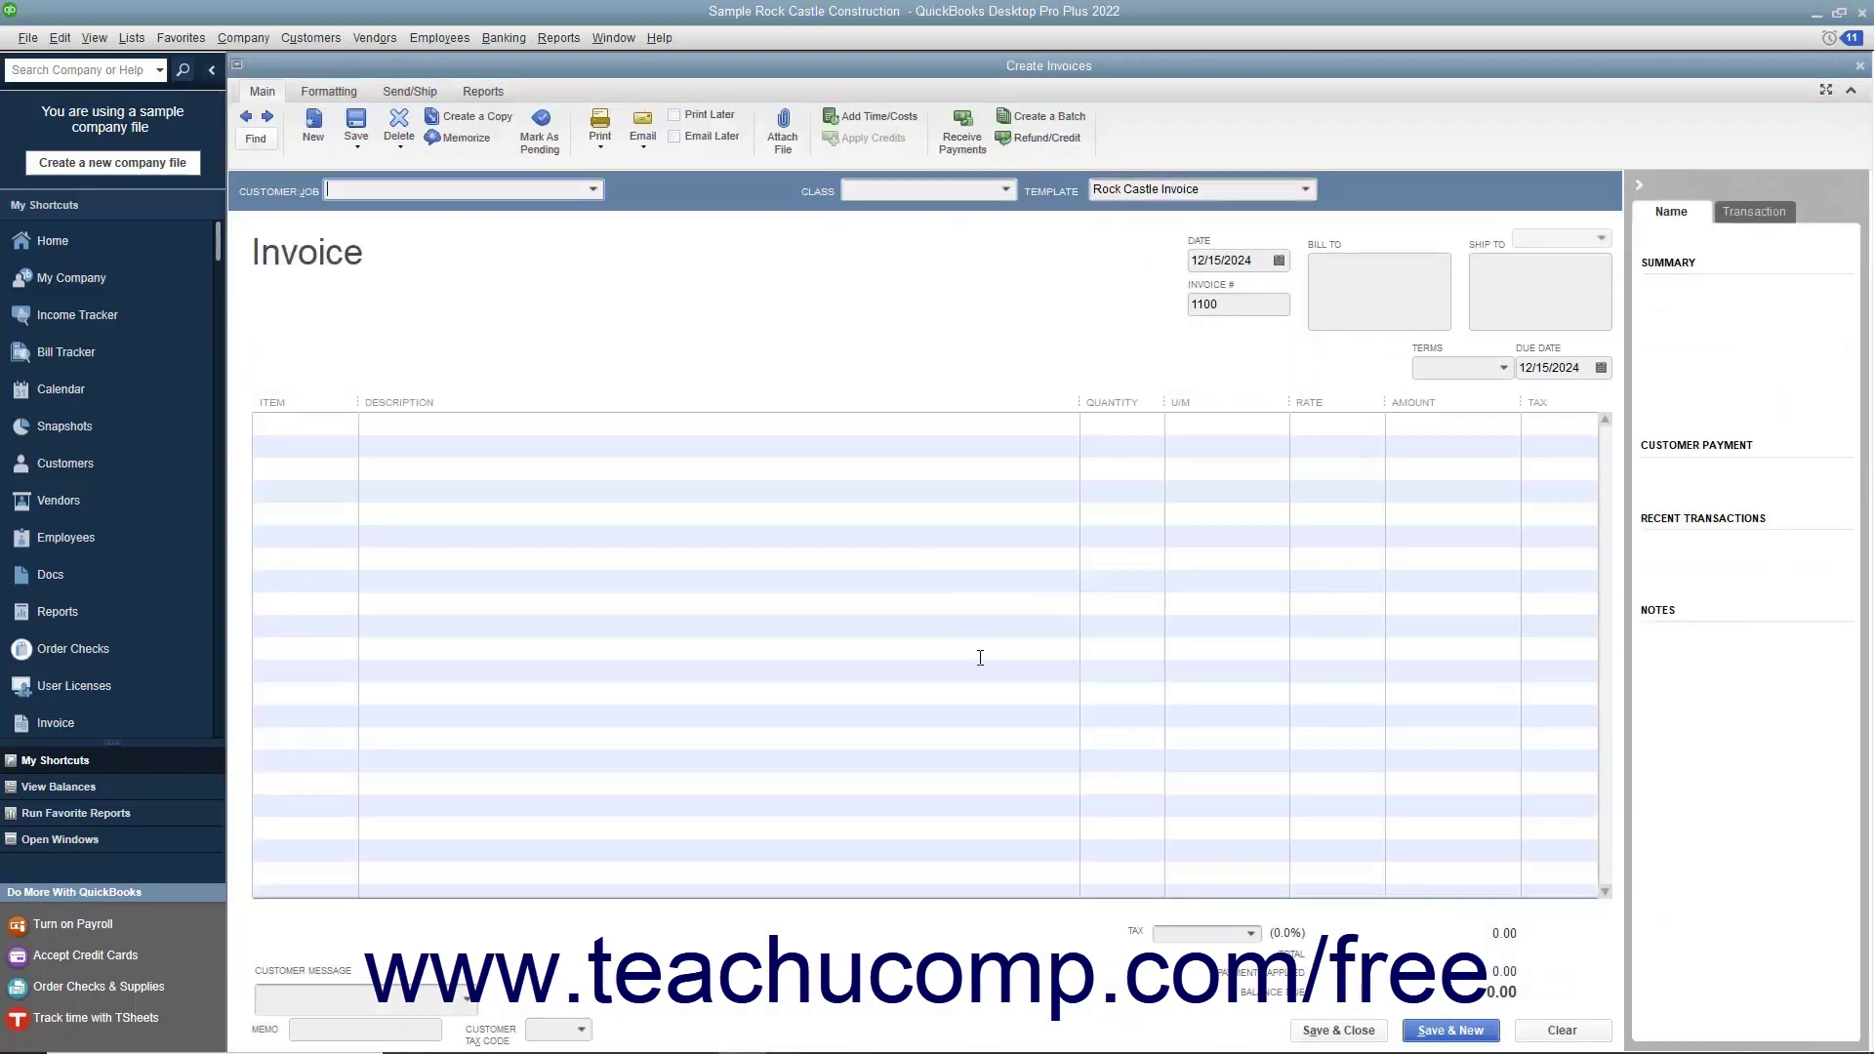